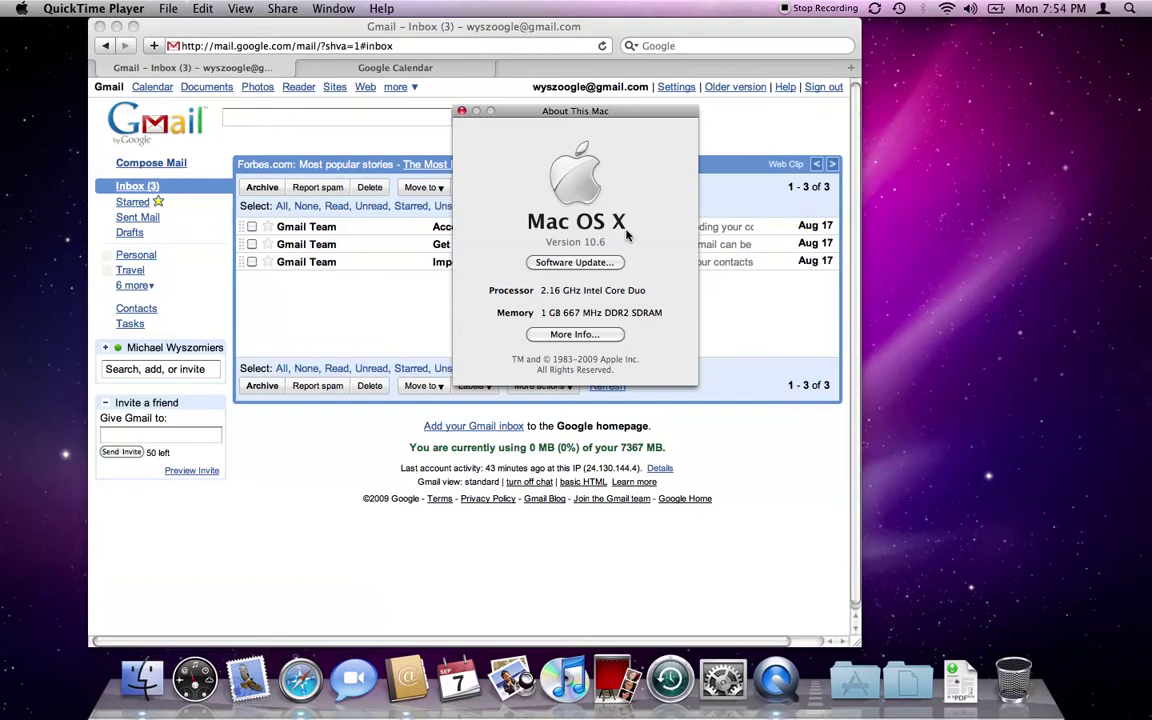
# Close the About This Mac window so the Gmail inbox is fully visible.
pyautogui.click(462, 112)
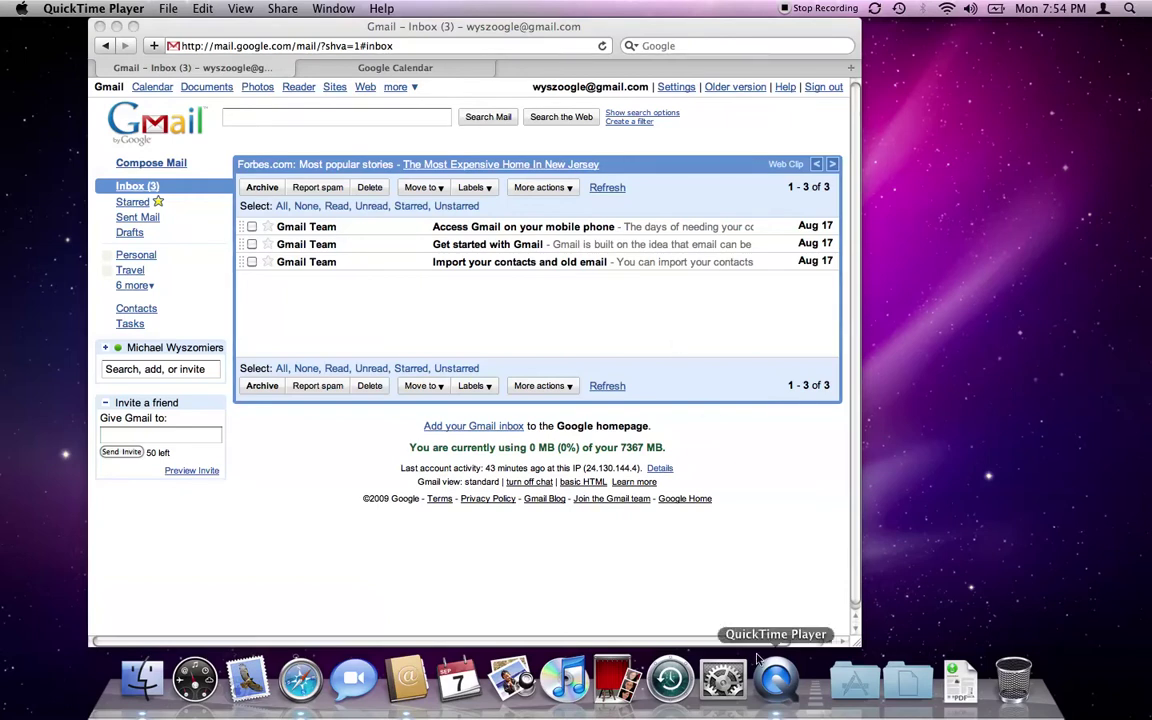
# Dismiss QuickTime Player's File menu and bring the Safari window with the Gmail inbox forward.
pyautogui.click(170, 8)
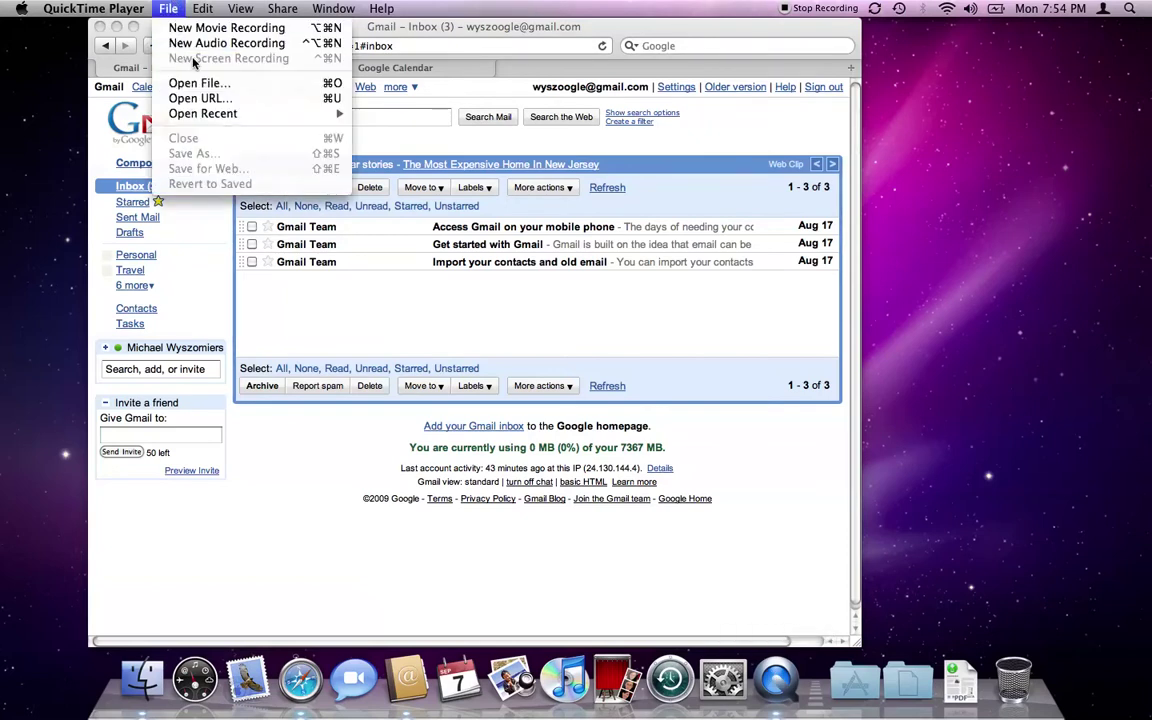
pyautogui.click(300, 67)
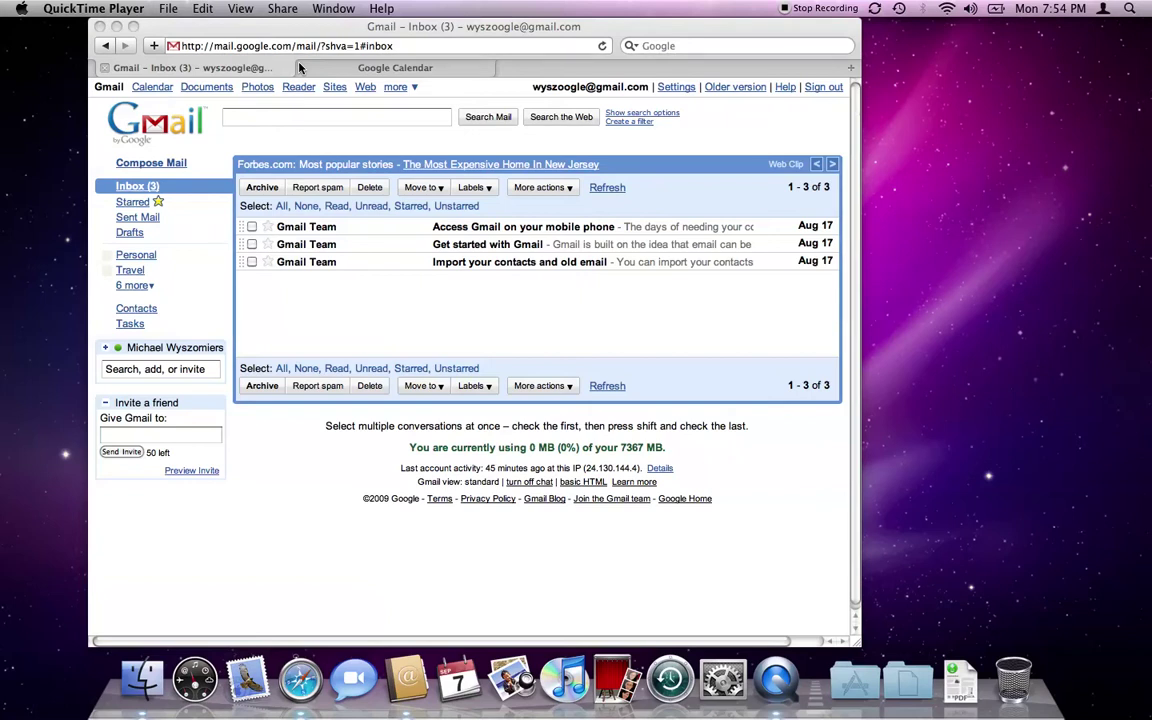
pyautogui.click(249, 129)
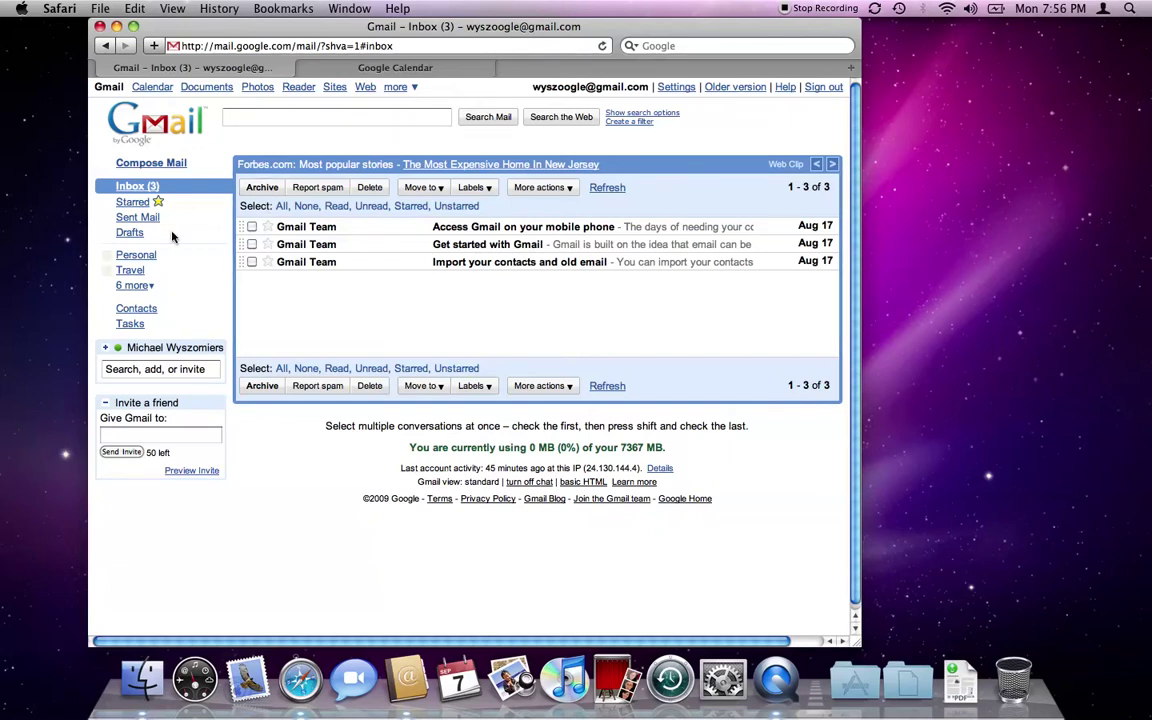
# Open Gmail's Contacts list with its 2 entries and launch Address Book from the Dock.
pyautogui.click(136, 308)
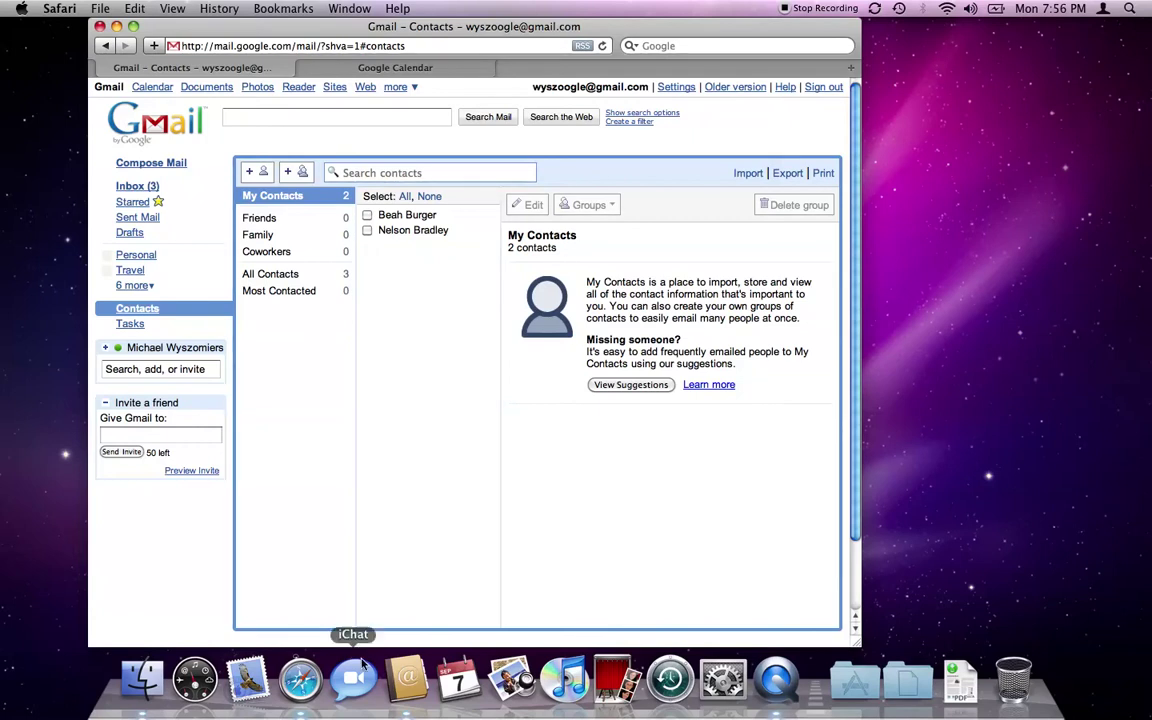
pyautogui.click(398, 682)
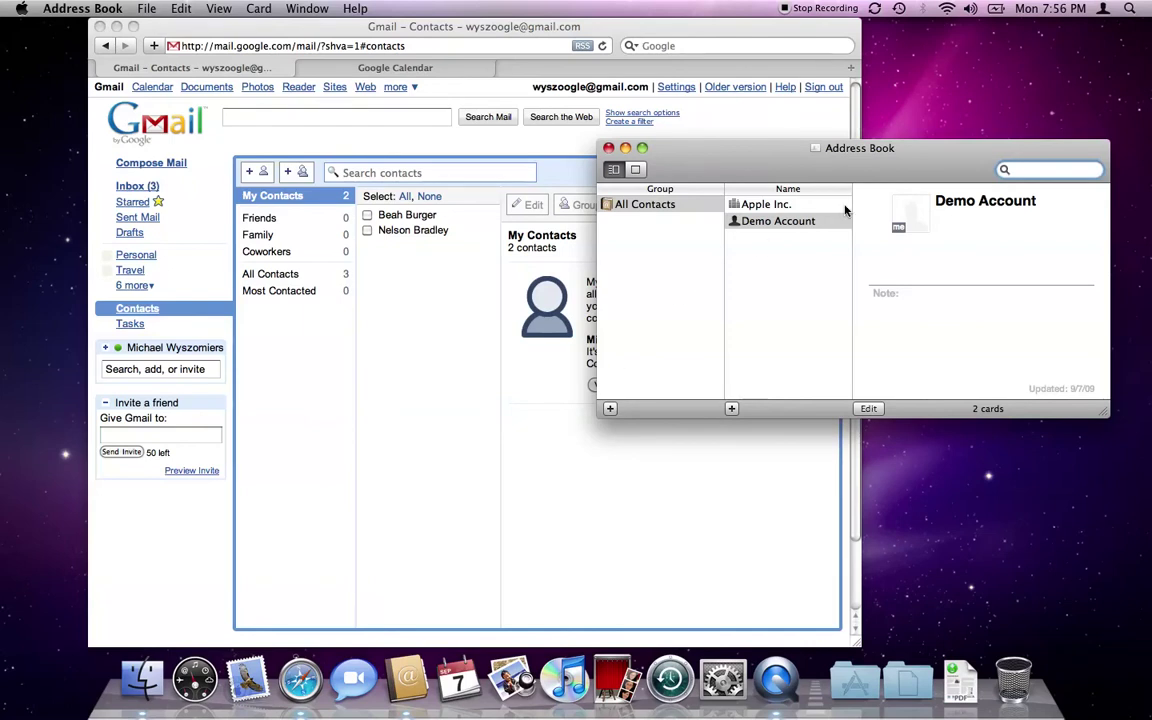
# Move Address Book aside and review the Apple Inc. and Demo Account cards.
pyautogui.moveTo(760, 174); pyautogui.dragTo(712, 200)
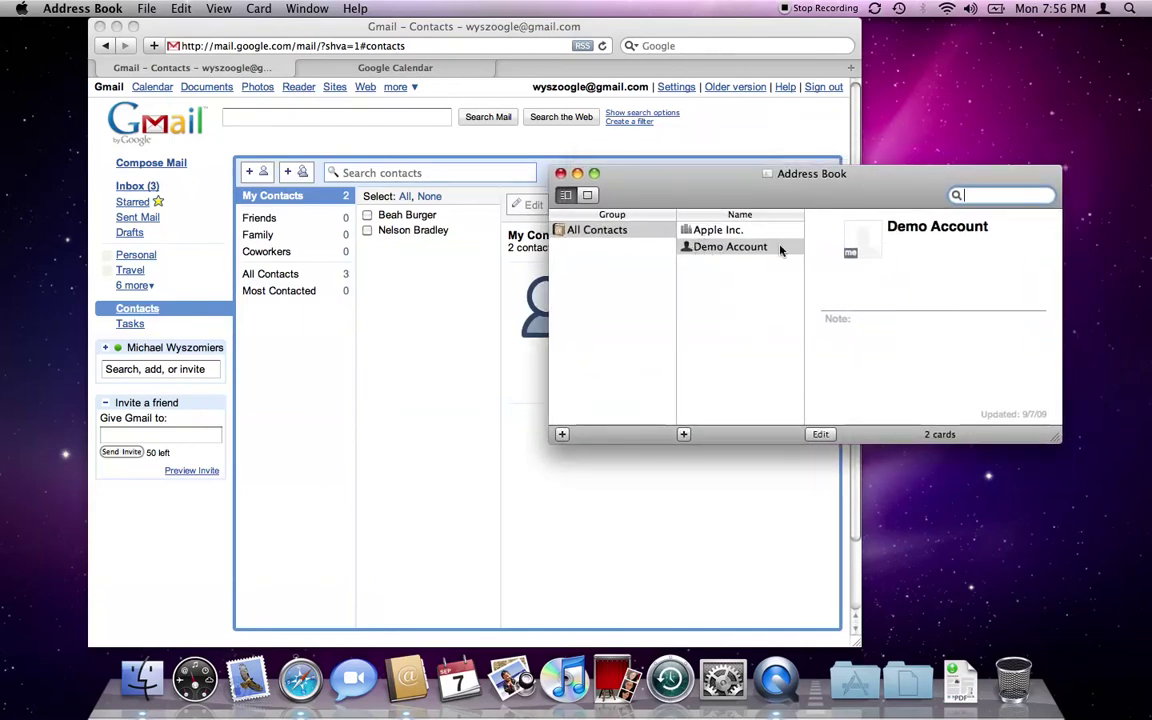
pyautogui.click(714, 231)
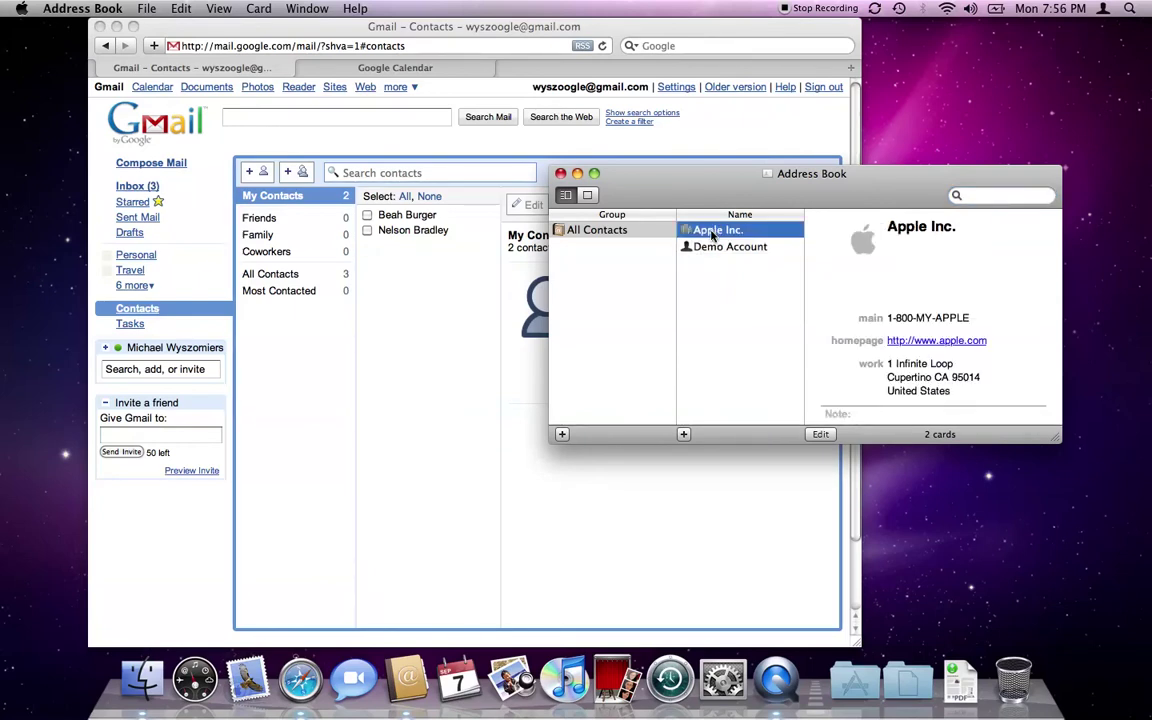
pyautogui.click(703, 250)
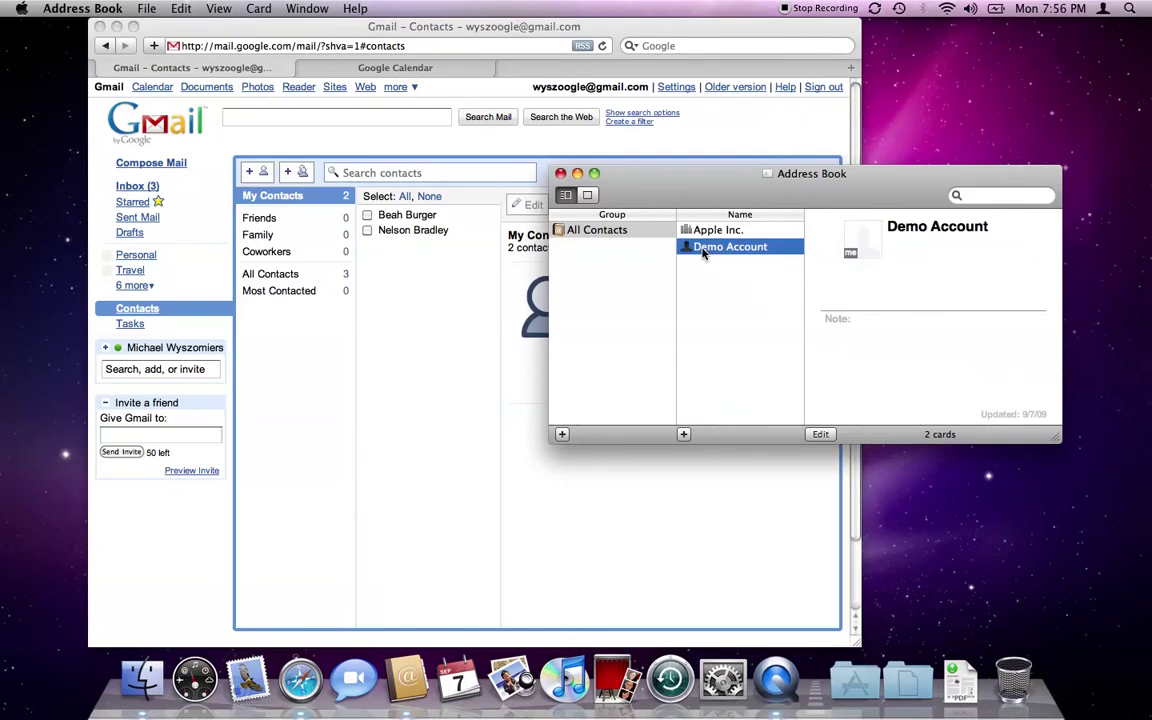
pyautogui.click(93, 6)
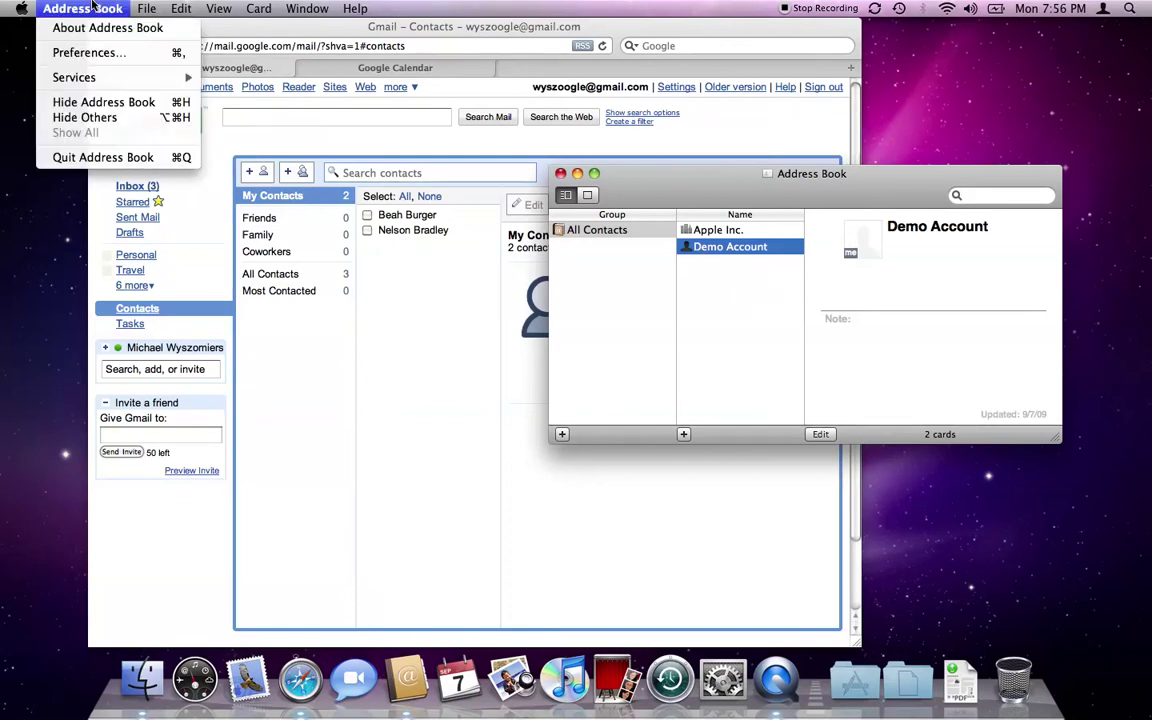
# Turn on Synchronize with Google in Address Book's Accounts preferences, accepting the agreement and signing in with the Google account and password.
pyautogui.click(70, 54)
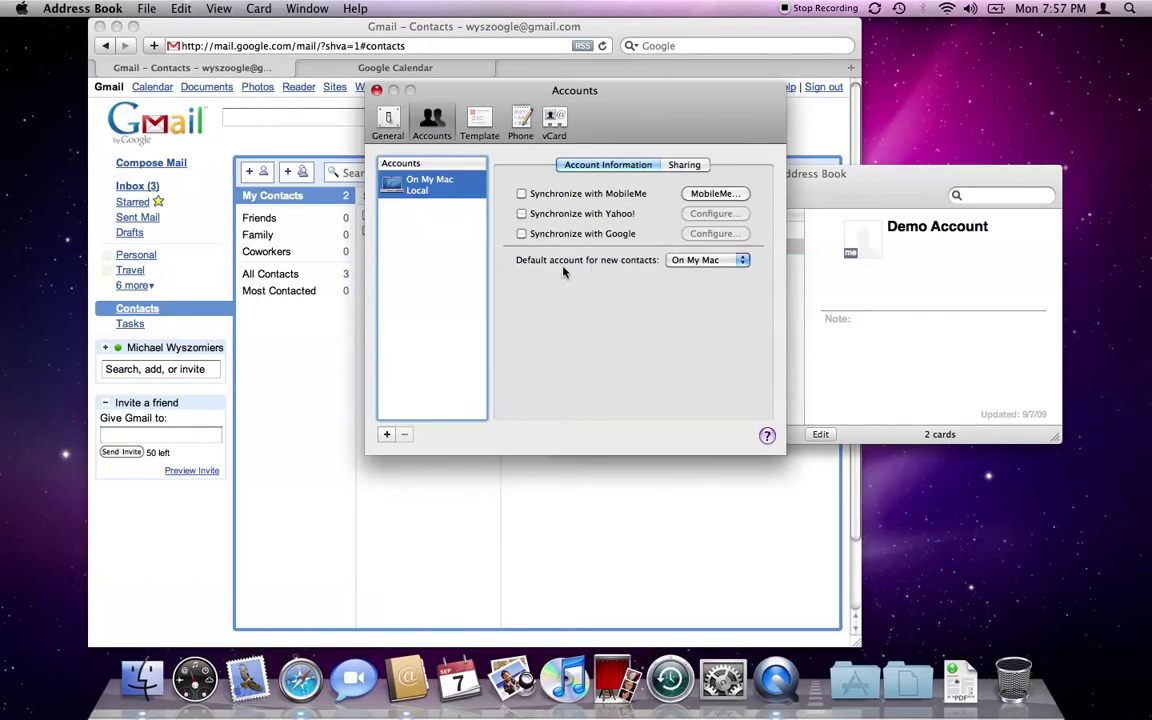
pyautogui.click(521, 233)
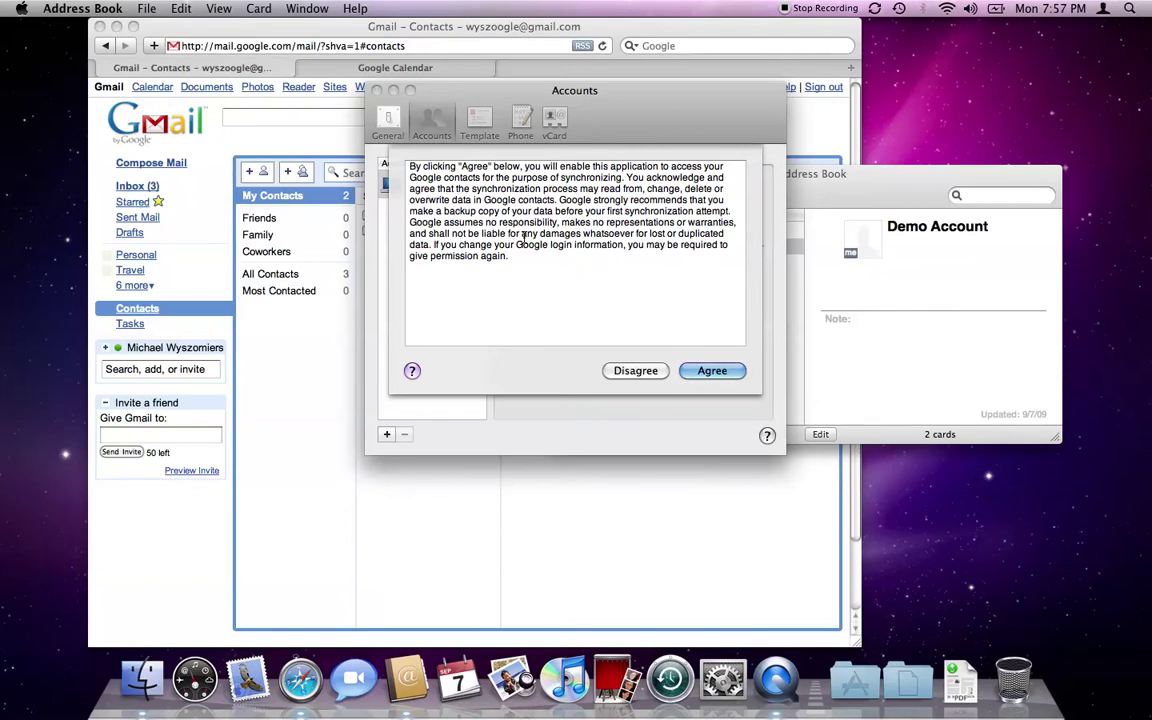
pyautogui.click(711, 371)
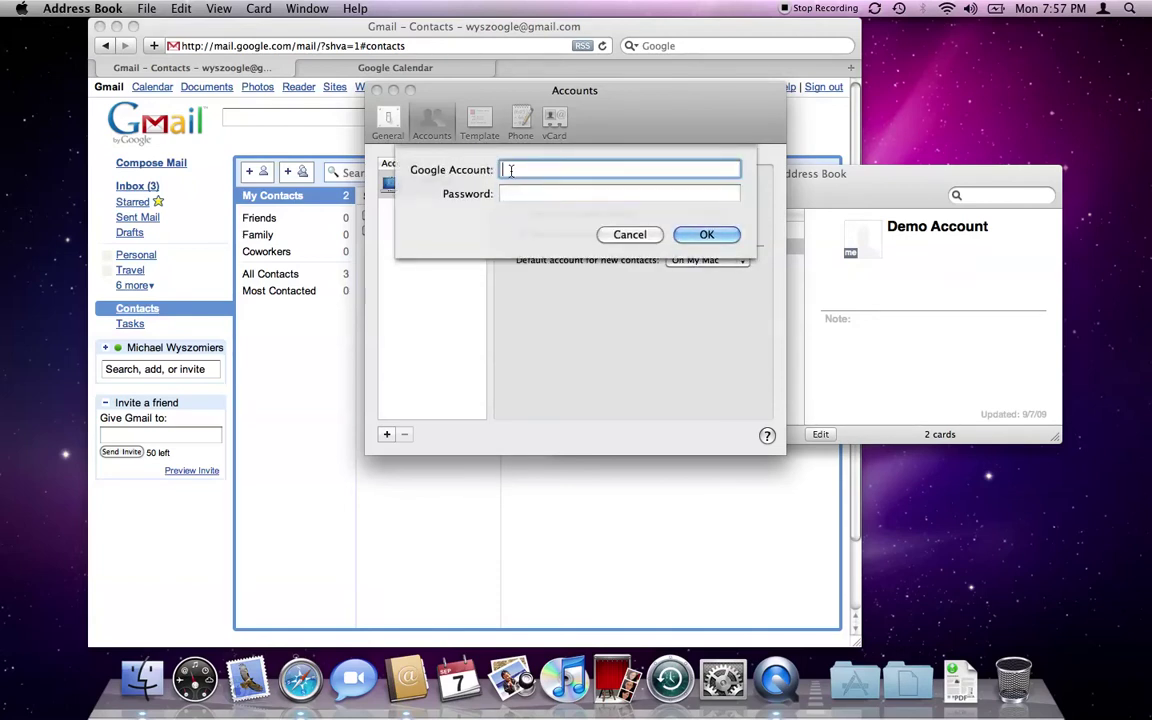
pyautogui.press('Tab')
pyautogui.write('***********')
pyautogui.press('Return')
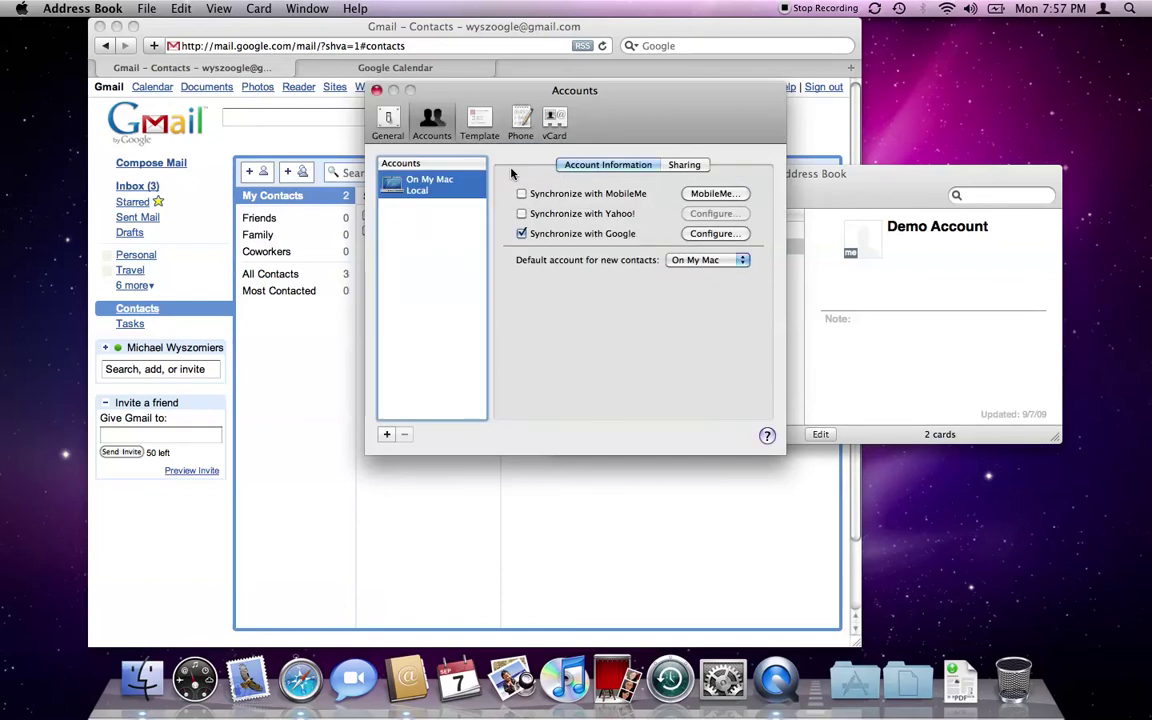
pyautogui.click(376, 91)
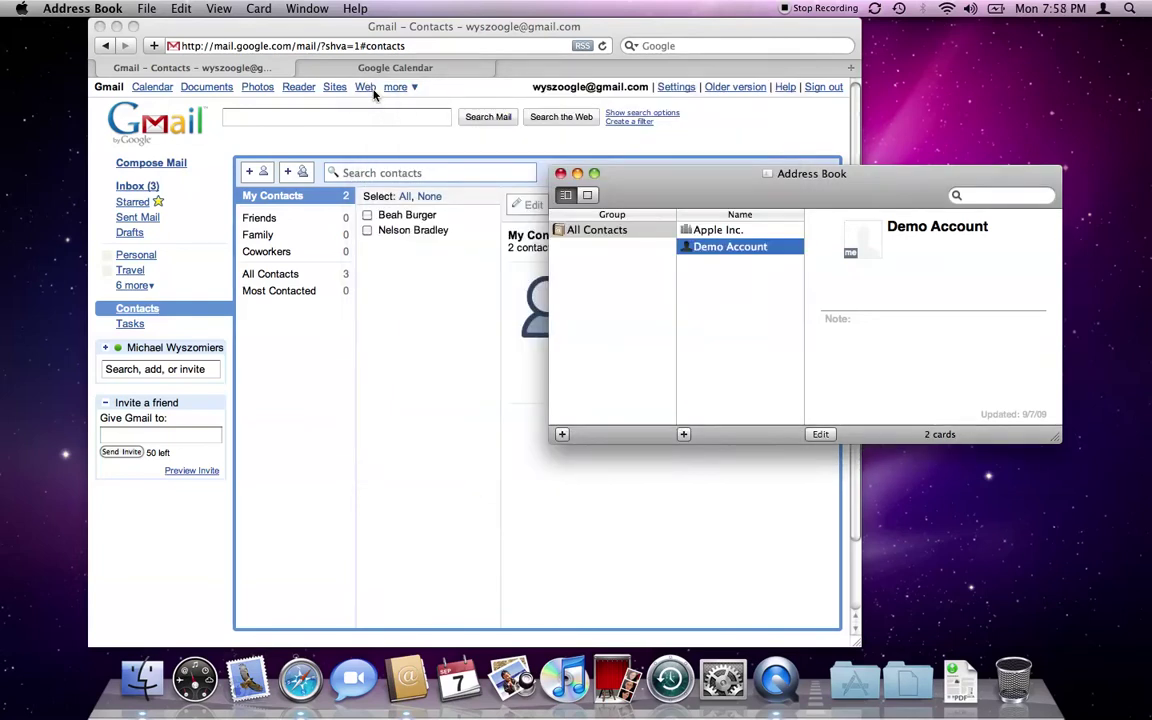
# Run Sync Now from the menu-bar sync icon and check the two new Gmail contact cards.
pyautogui.moveTo(761, 203); pyautogui.dragTo(737, 205)
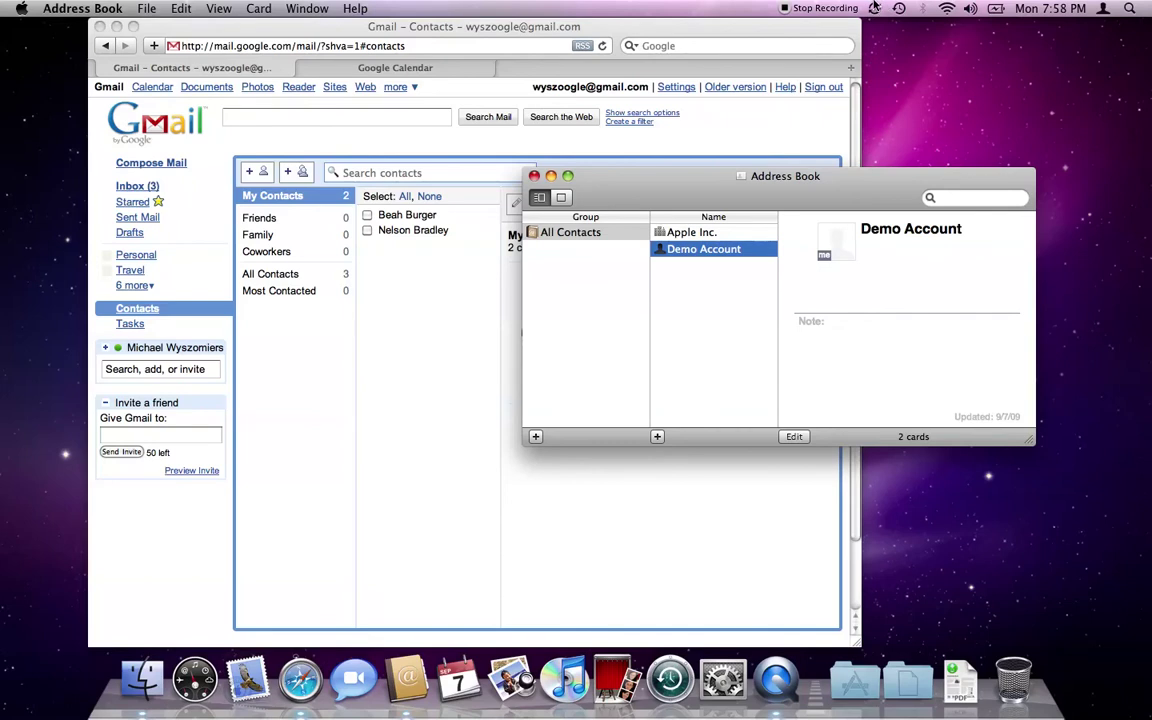
pyautogui.click(874, 9)
pyautogui.click(884, 53)
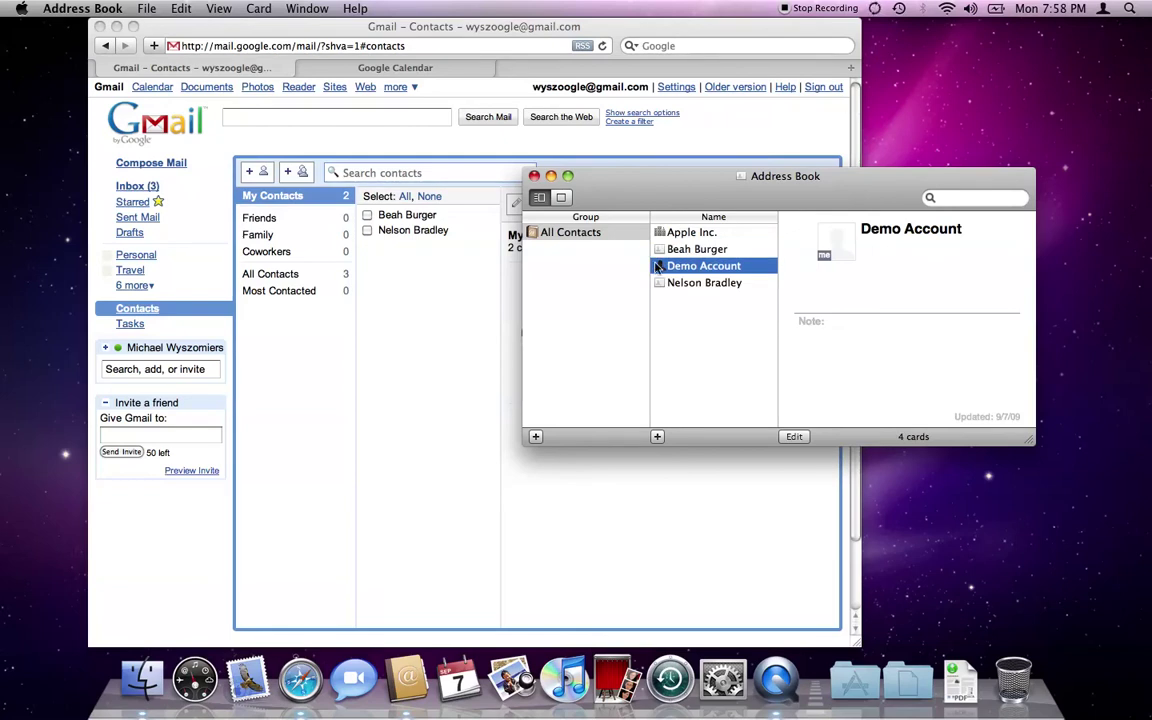
pyautogui.click(686, 252)
pyautogui.click(688, 282)
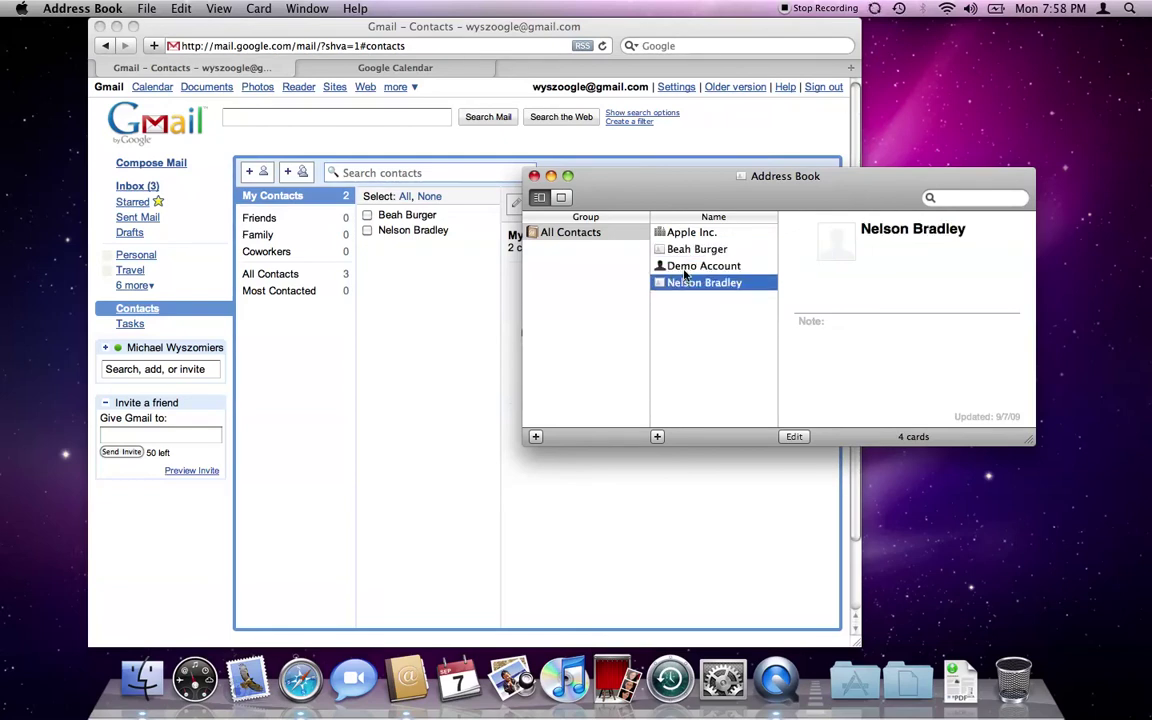
pyautogui.moveTo(640, 180); pyautogui.dragTo(719, 189)
pyautogui.click(415, 333)
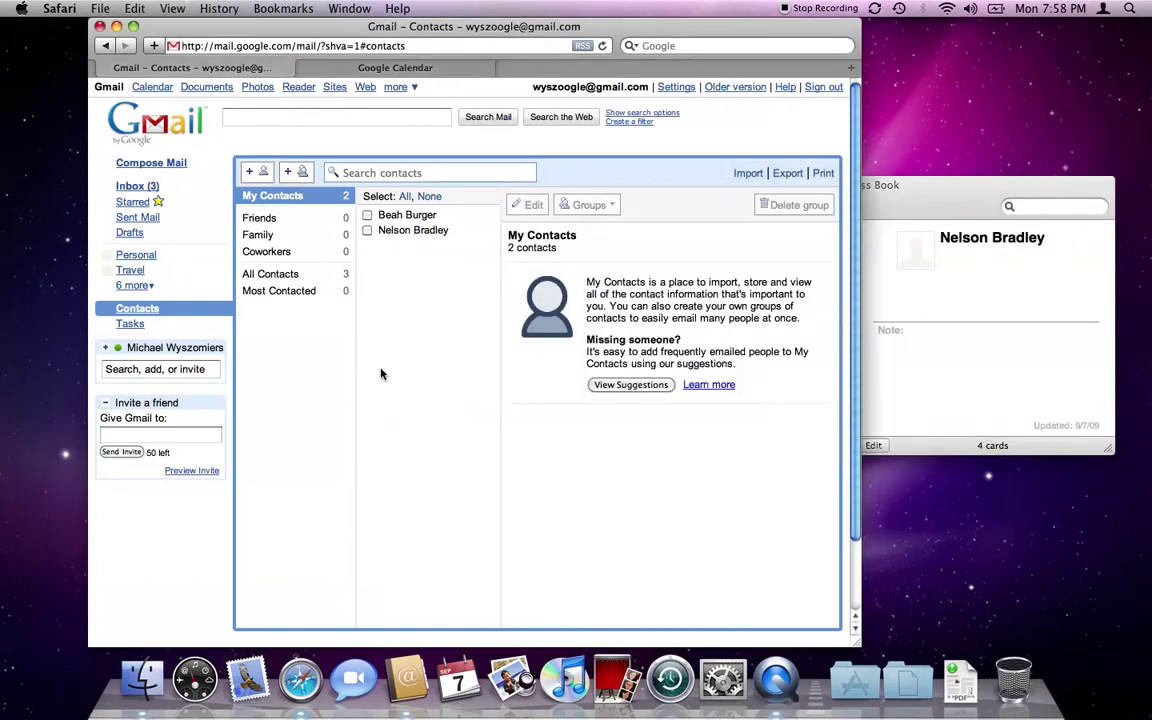
# Reload Gmail Contacts to confirm Apple Inc. and Demo Account appear among 4 contacts.
pyautogui.press('super+r')
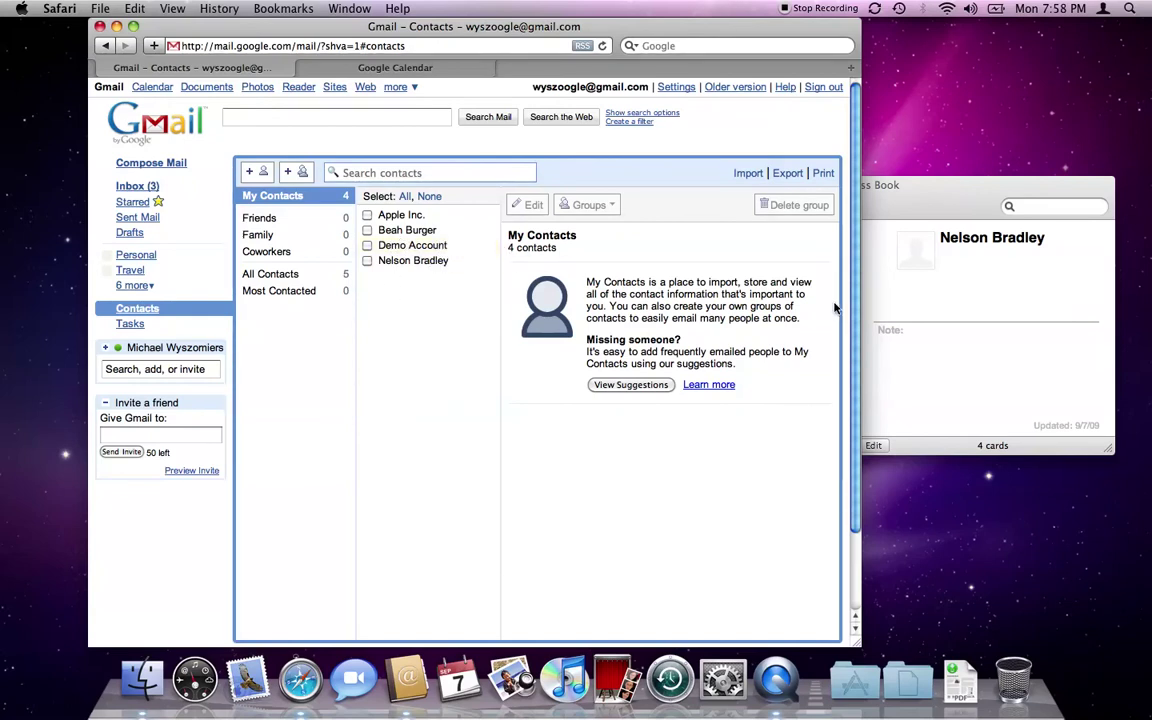
pyautogui.click(916, 400)
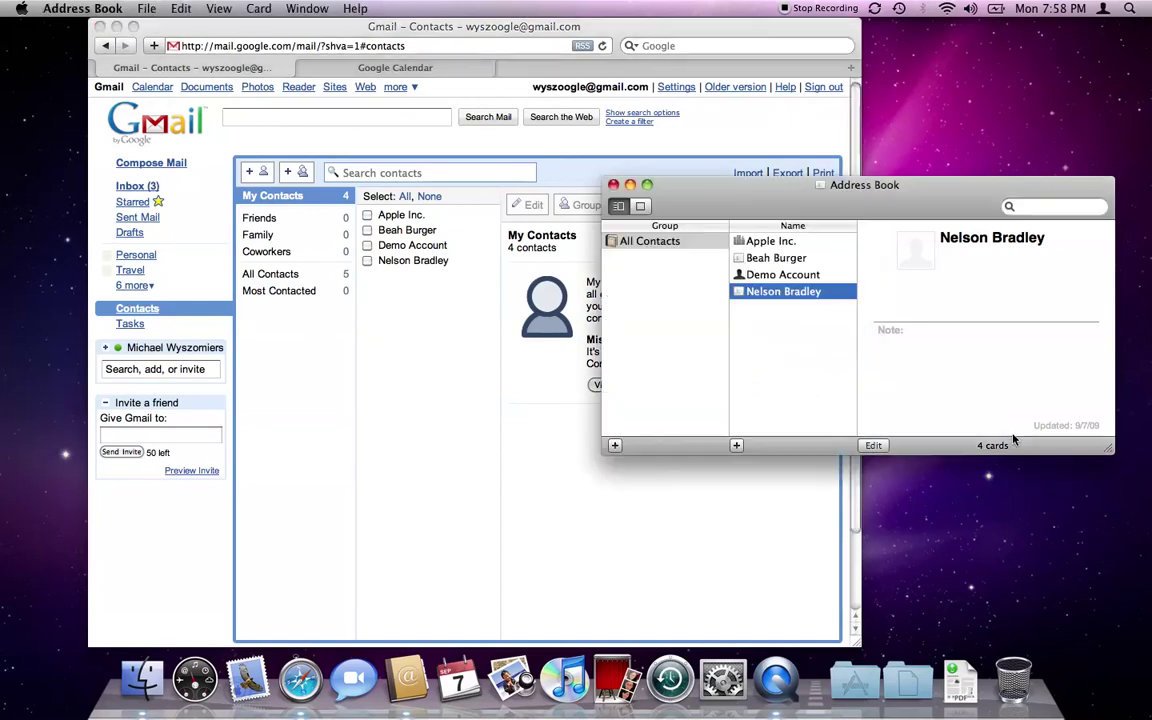
# Add a new Address Book card with first name John and last name Doe.
pyautogui.click(736, 445)
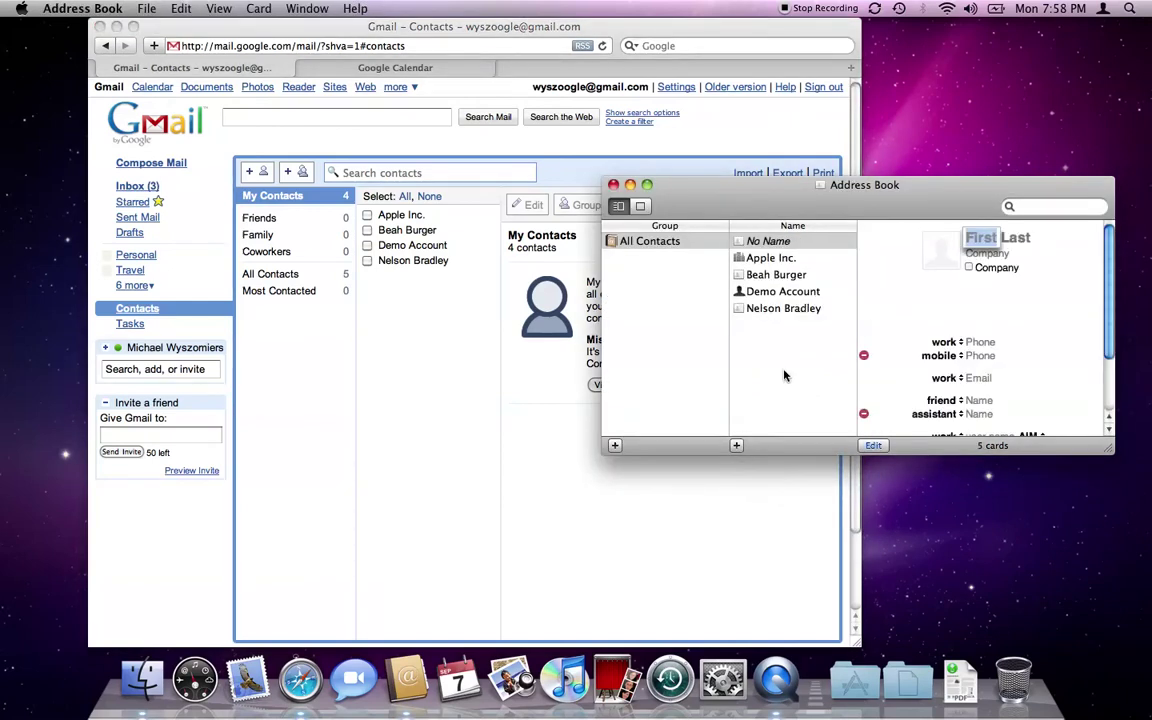
pyautogui.write('John')
pyautogui.press('Tab')
pyautogui.write('Doe')
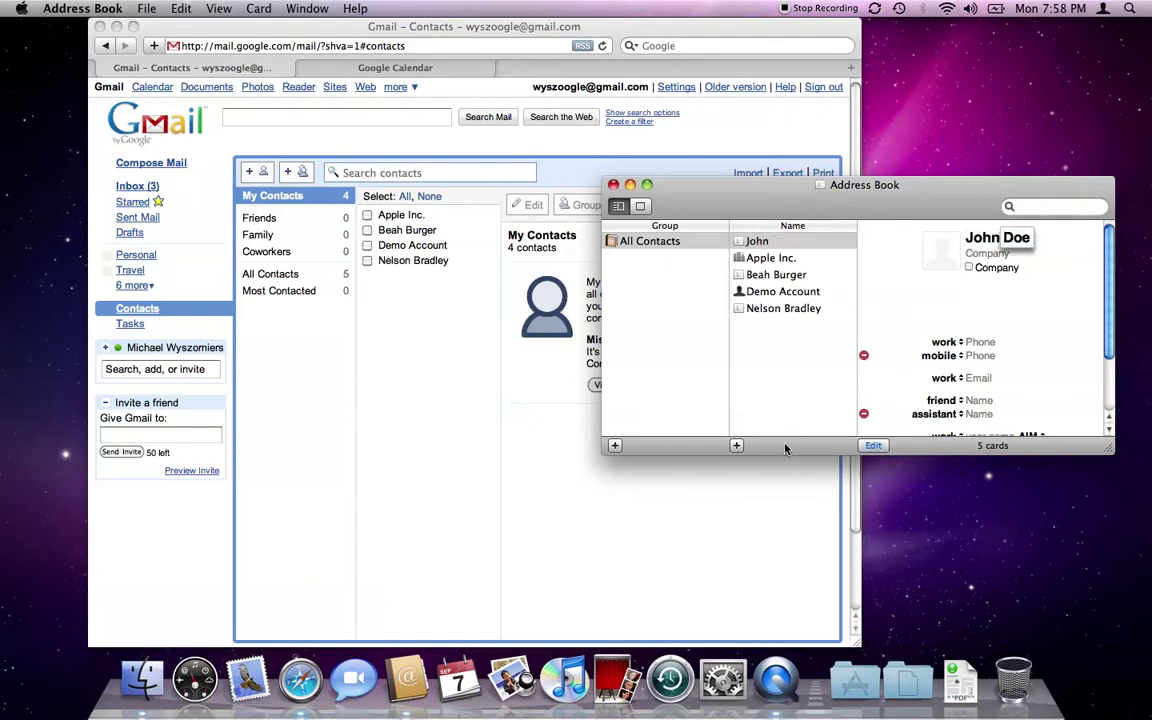
pyautogui.click(874, 444)
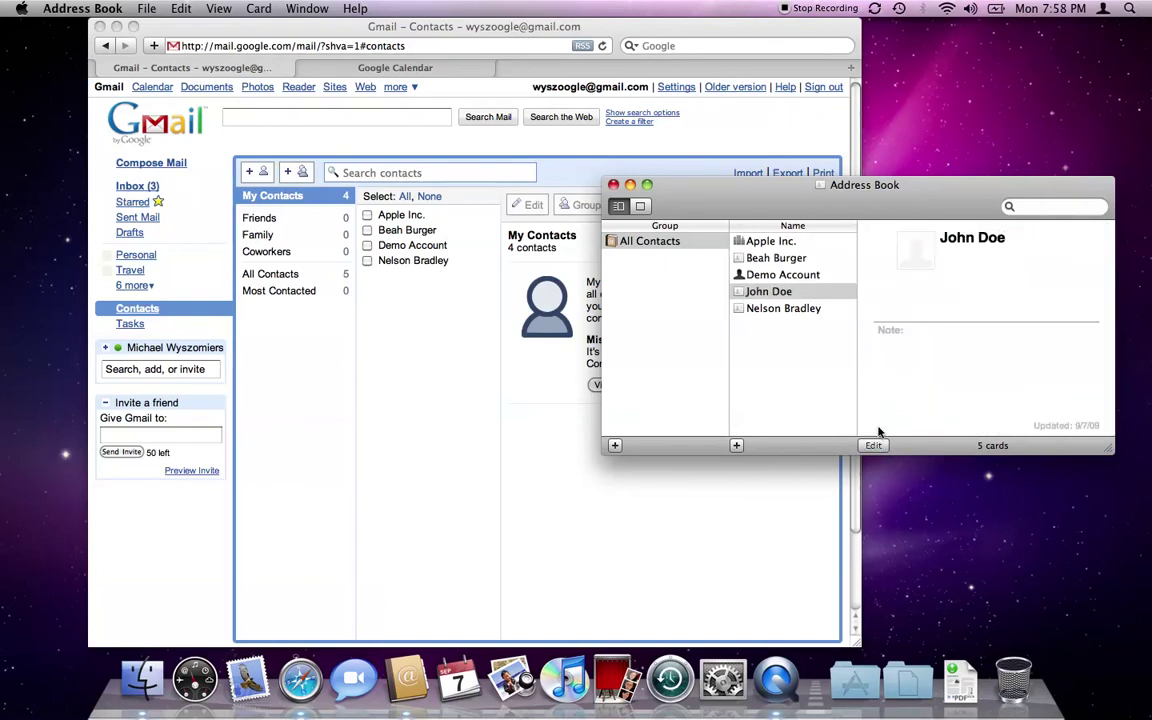
# Sync contacts with Google via Sync Now and return to Gmail Contacts.
pyautogui.click(874, 8)
pyautogui.click(903, 53)
pyautogui.click(429, 546)
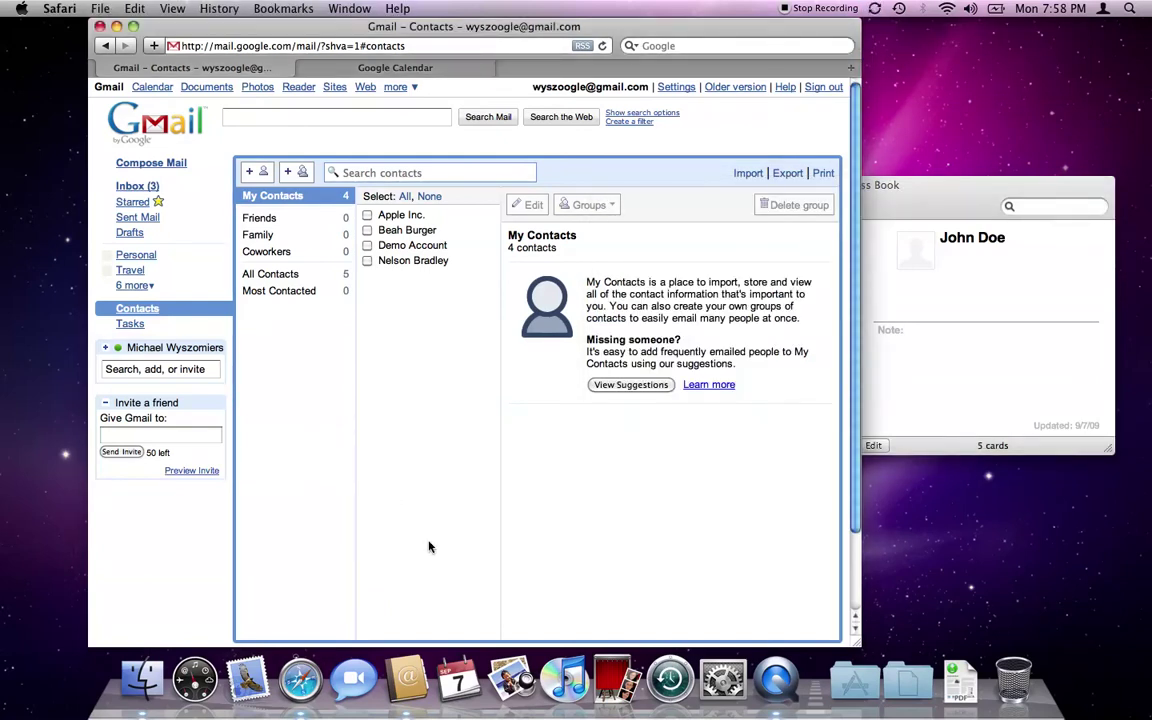
# Reload Gmail Contacts and compare with Address Book, confirming John Doe appears among 5 contacts.
pyautogui.press('super+r')
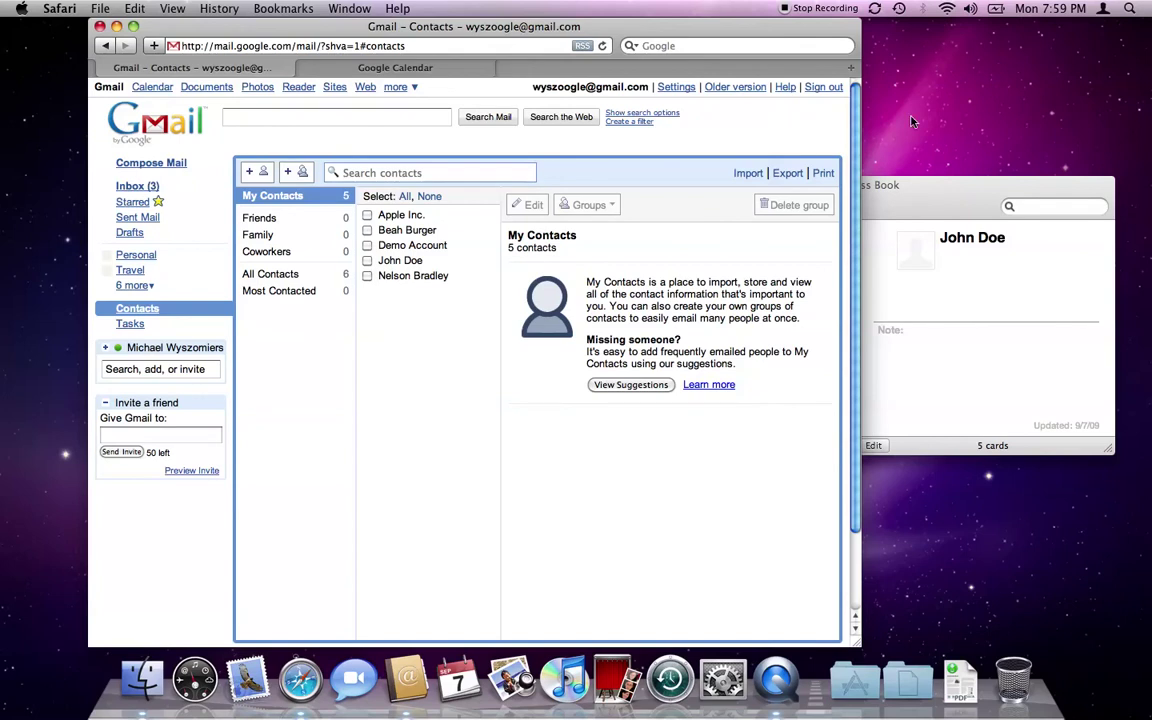
pyautogui.click(925, 189)
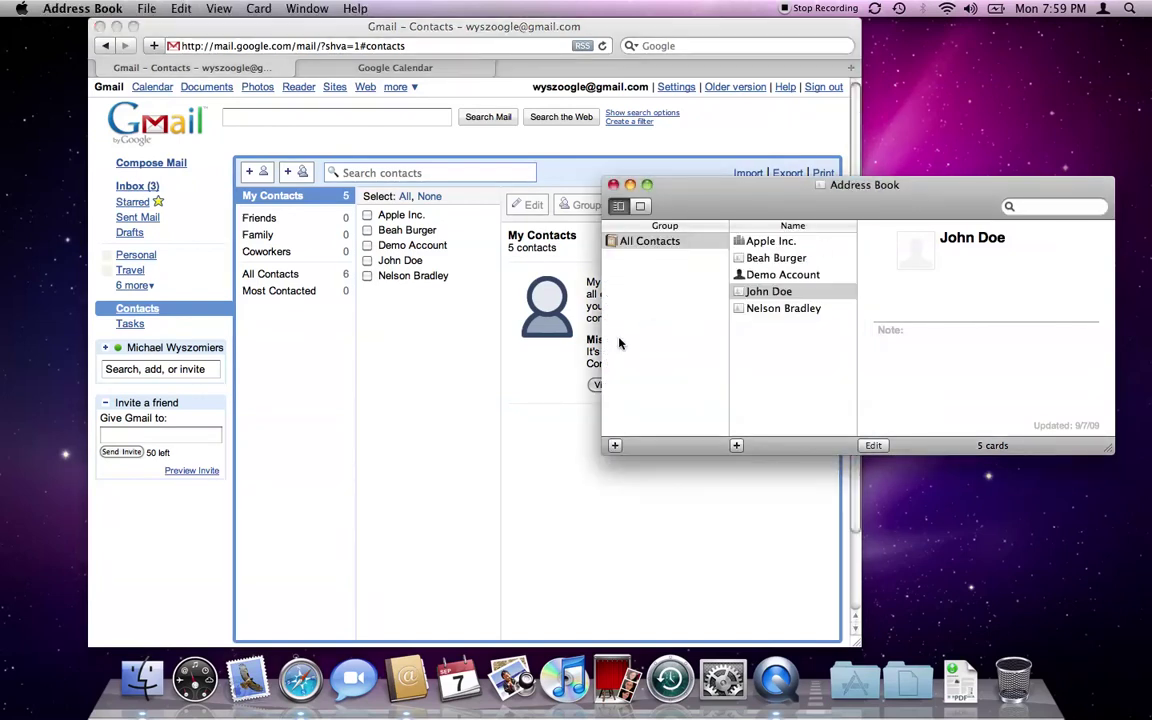
pyautogui.click(455, 492)
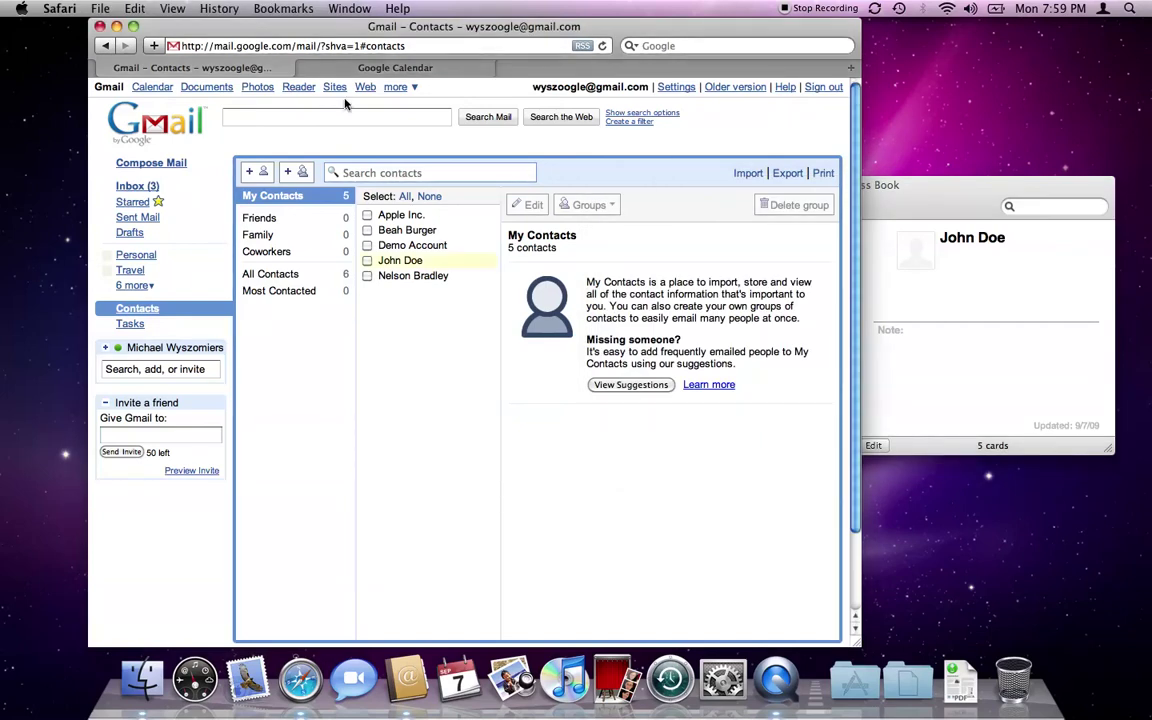
# View the Sep 6–12 week's Monday 7p–8p In-n-Out! event in Google Calendar, then launch iCal.
pyautogui.click(368, 67)
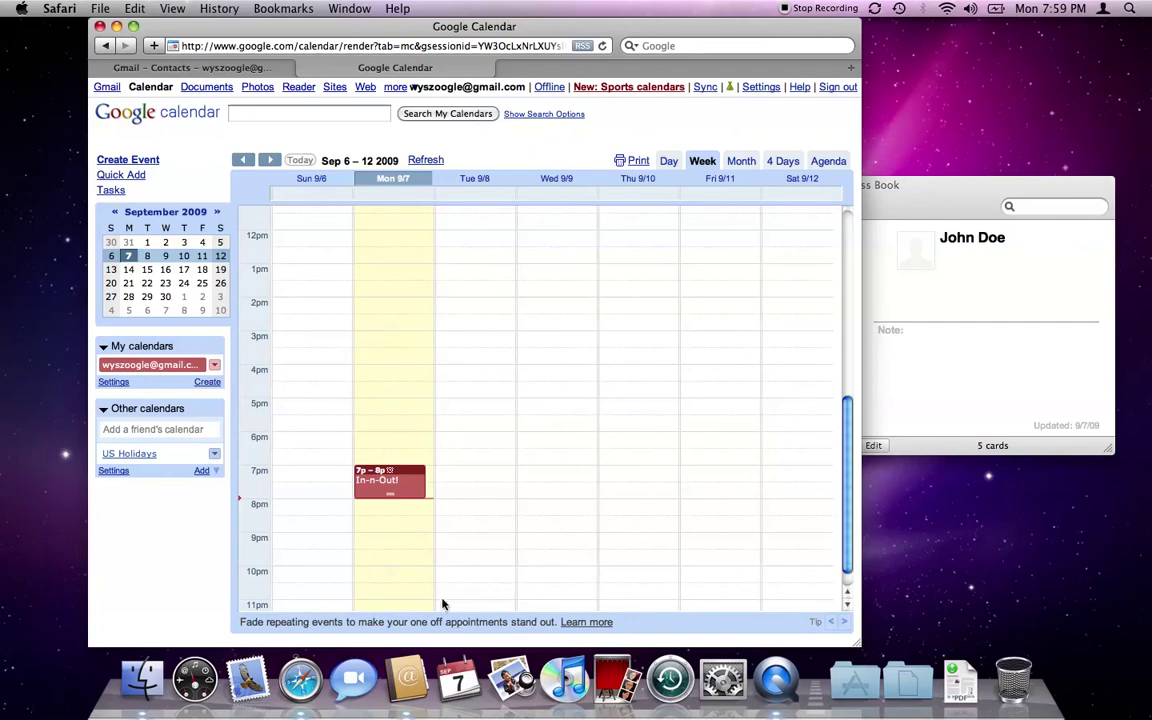
pyautogui.scroll(-1, 435, 507)
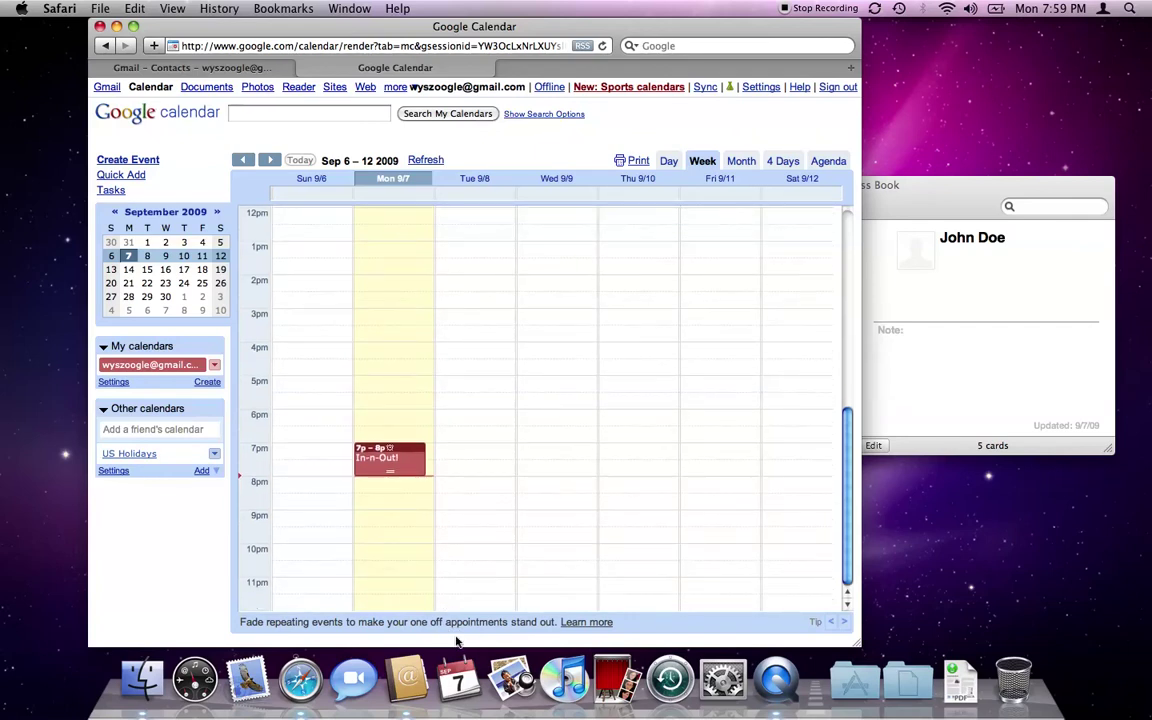
pyautogui.click(455, 700)
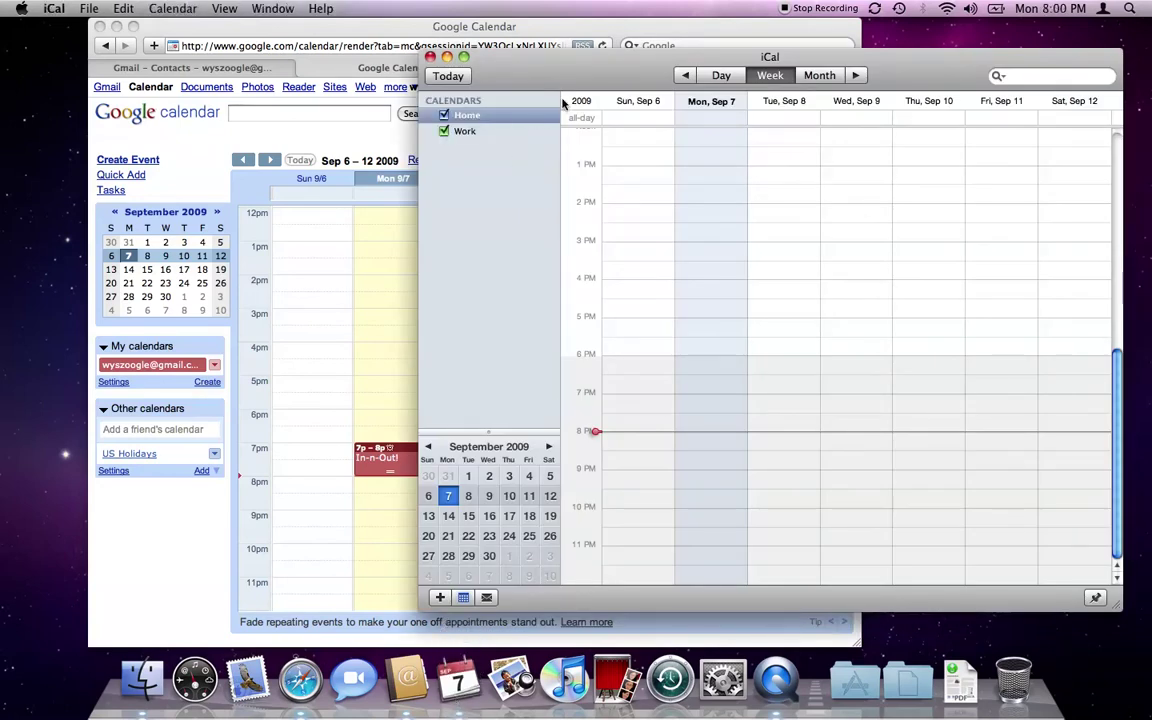
# Add a Google calendar account in iCal's Accounts preferences using the account's e-mail and password.
pyautogui.moveTo(560, 83); pyautogui.dragTo(466, 63)
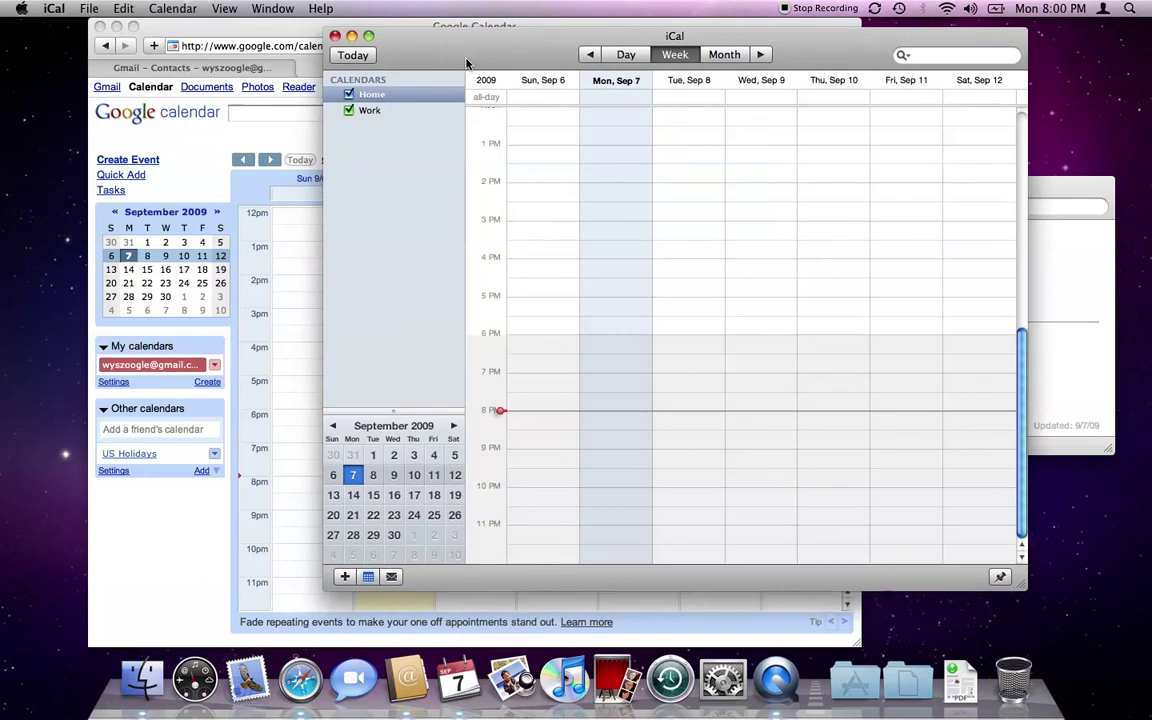
pyautogui.click(58, 8)
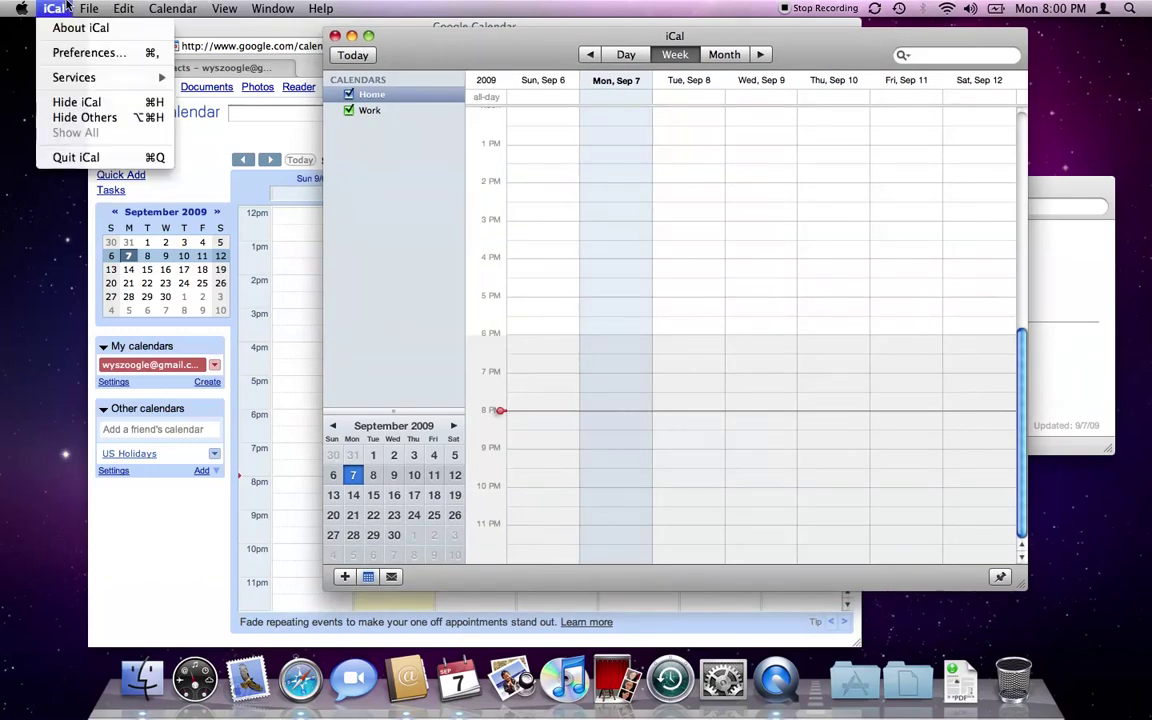
pyautogui.click(75, 52)
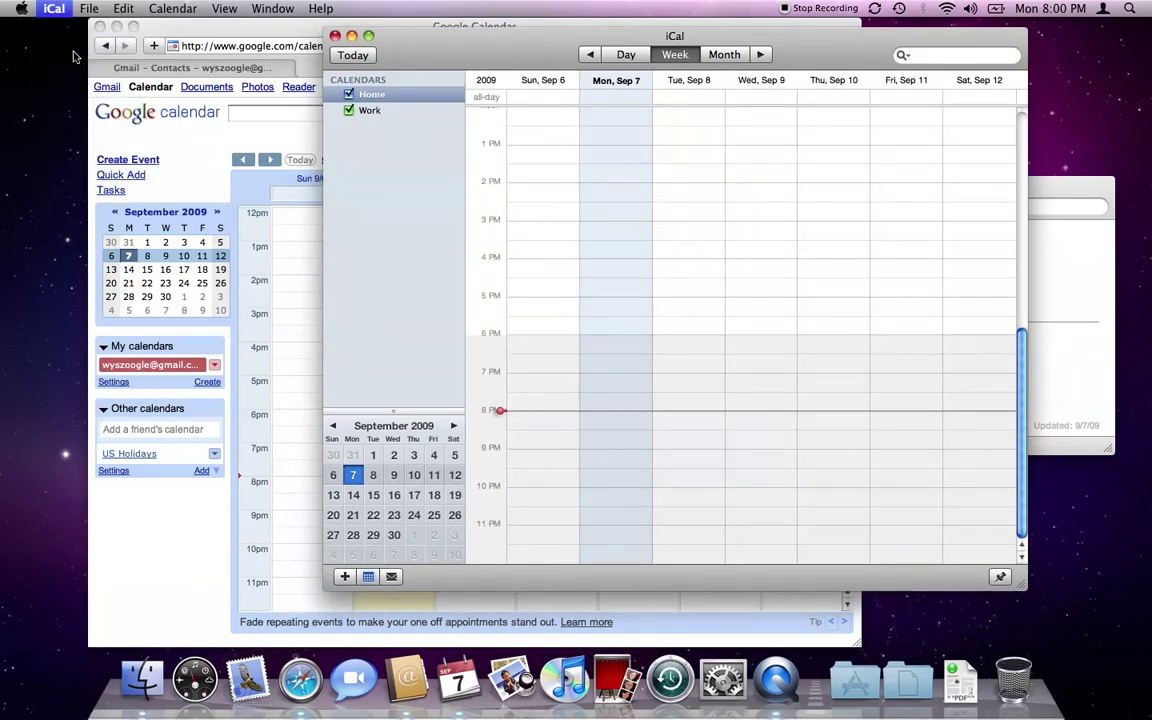
pyautogui.click(436, 102)
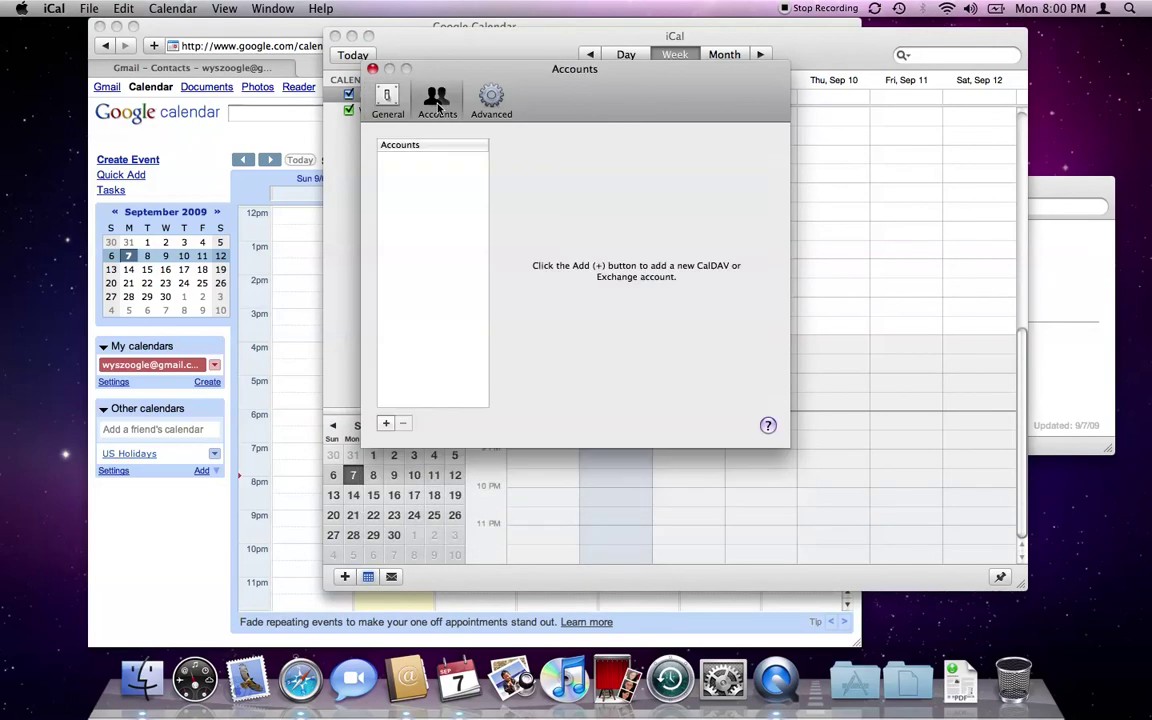
pyautogui.click(385, 425)
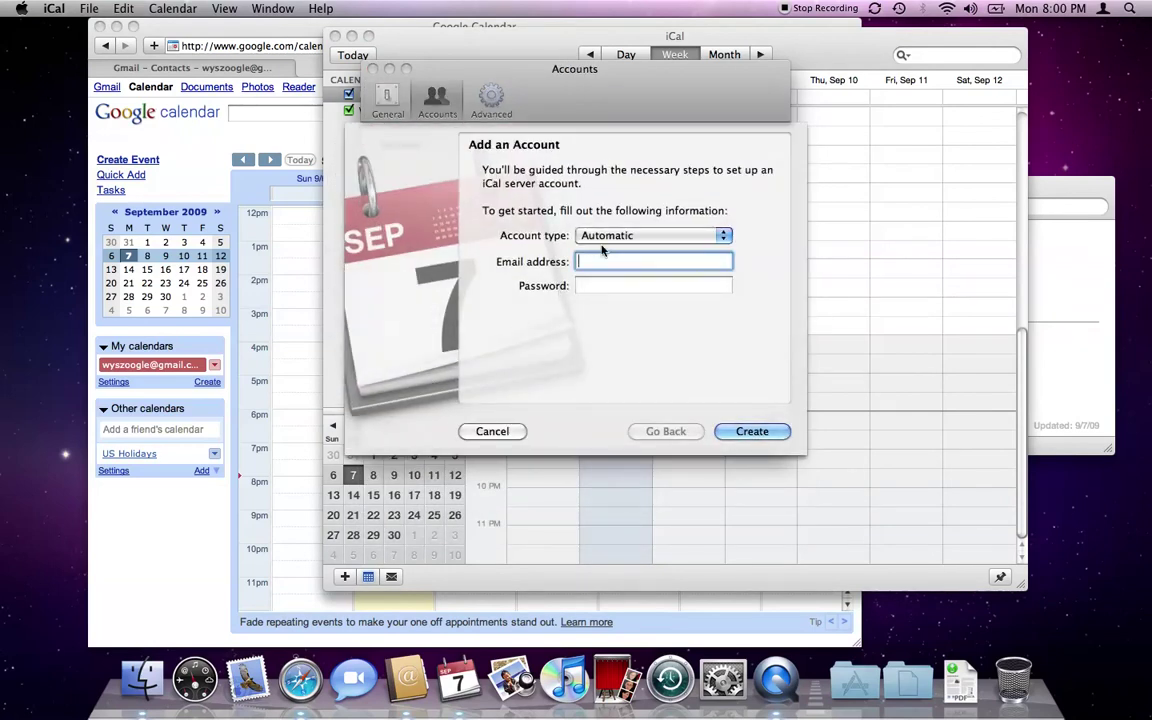
pyautogui.click(608, 236)
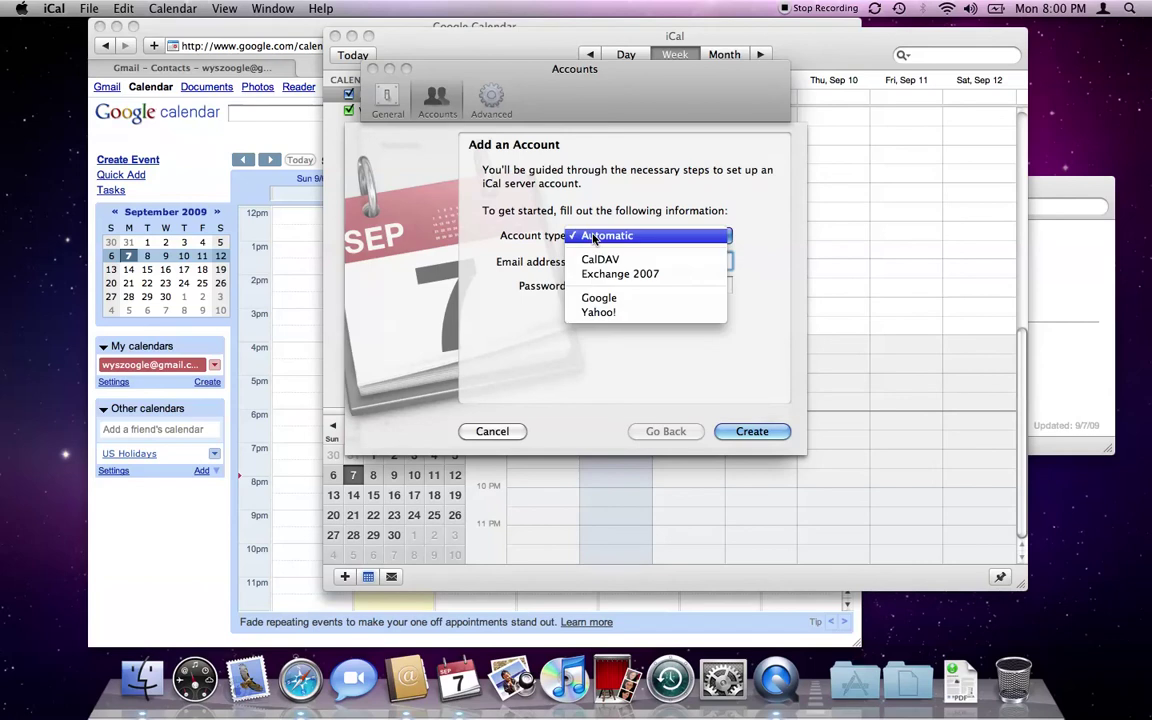
pyautogui.click(589, 302)
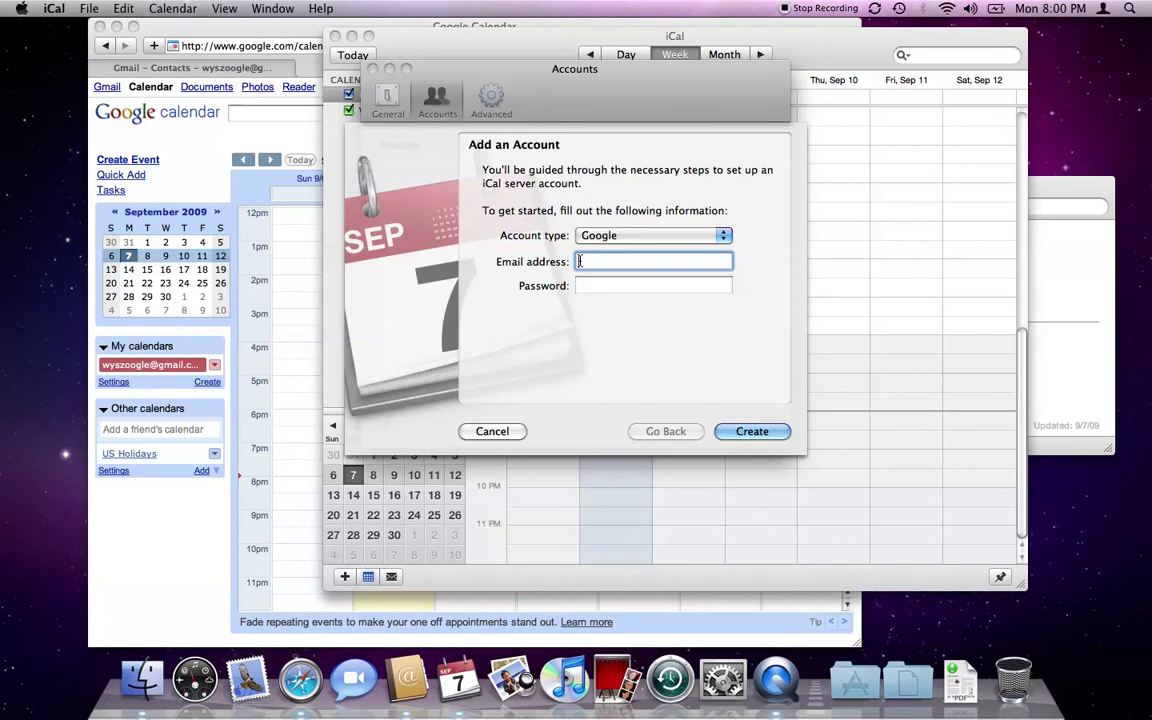
pyautogui.press('Tab')
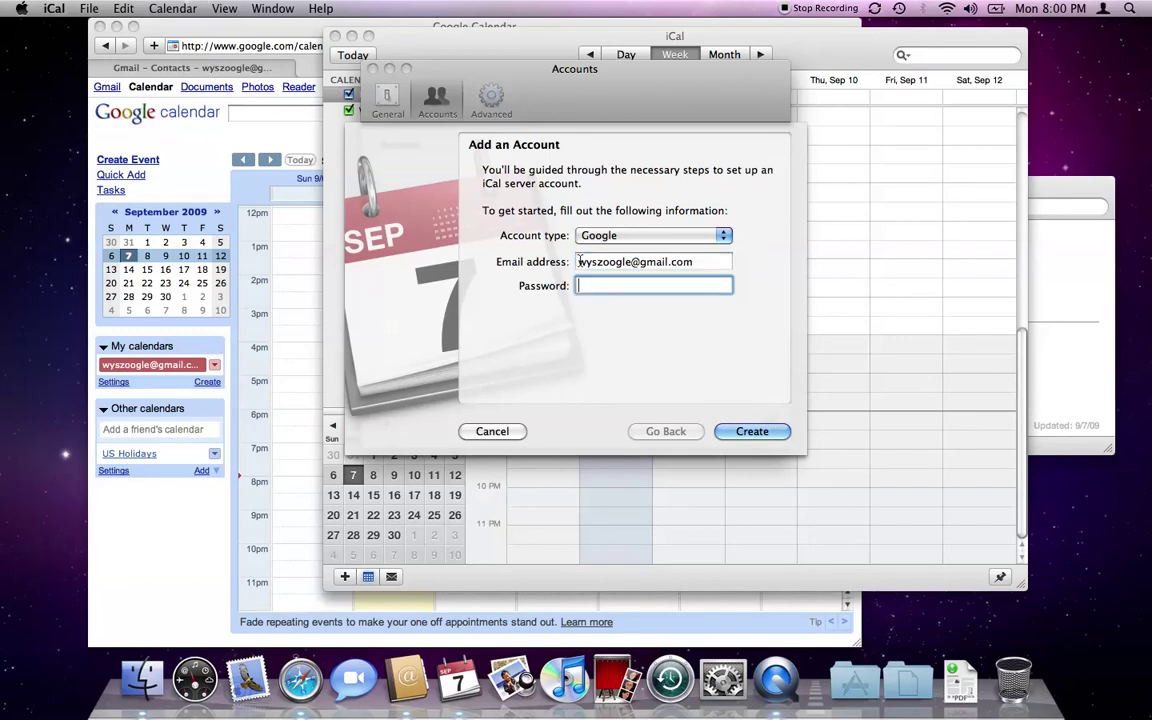
pyautogui.write('•••••••••••')
pyautogui.press('Return')
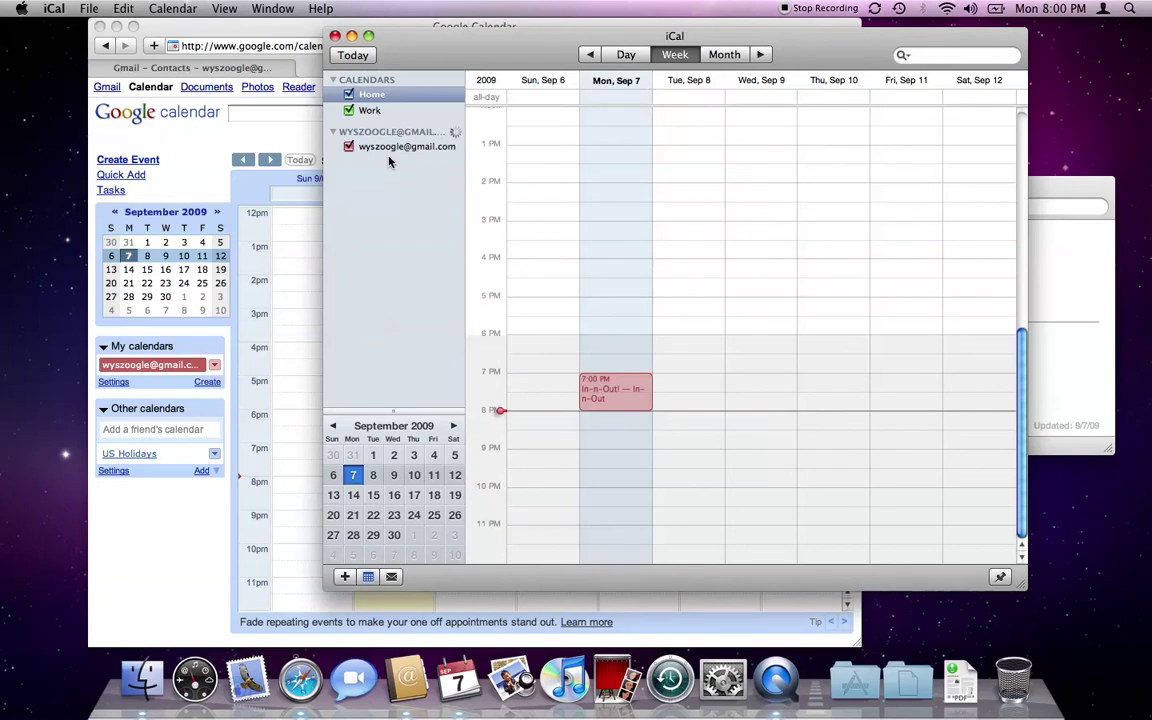
pyautogui.click(390, 150)
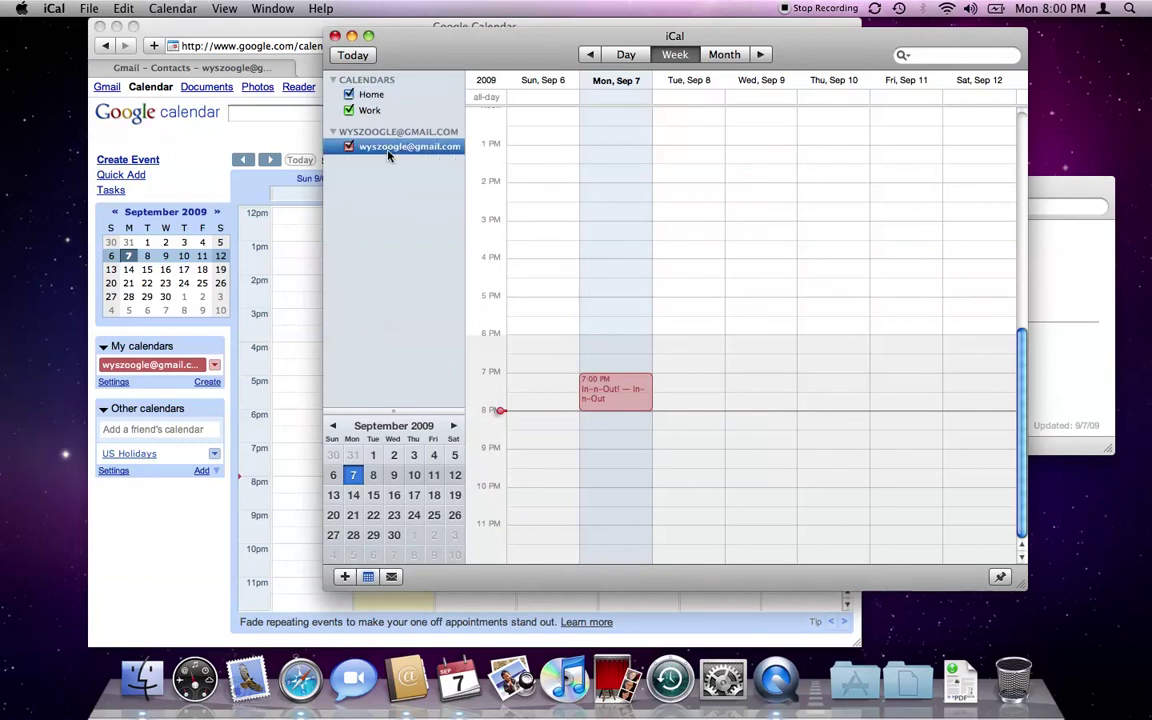
pyautogui.click(592, 394)
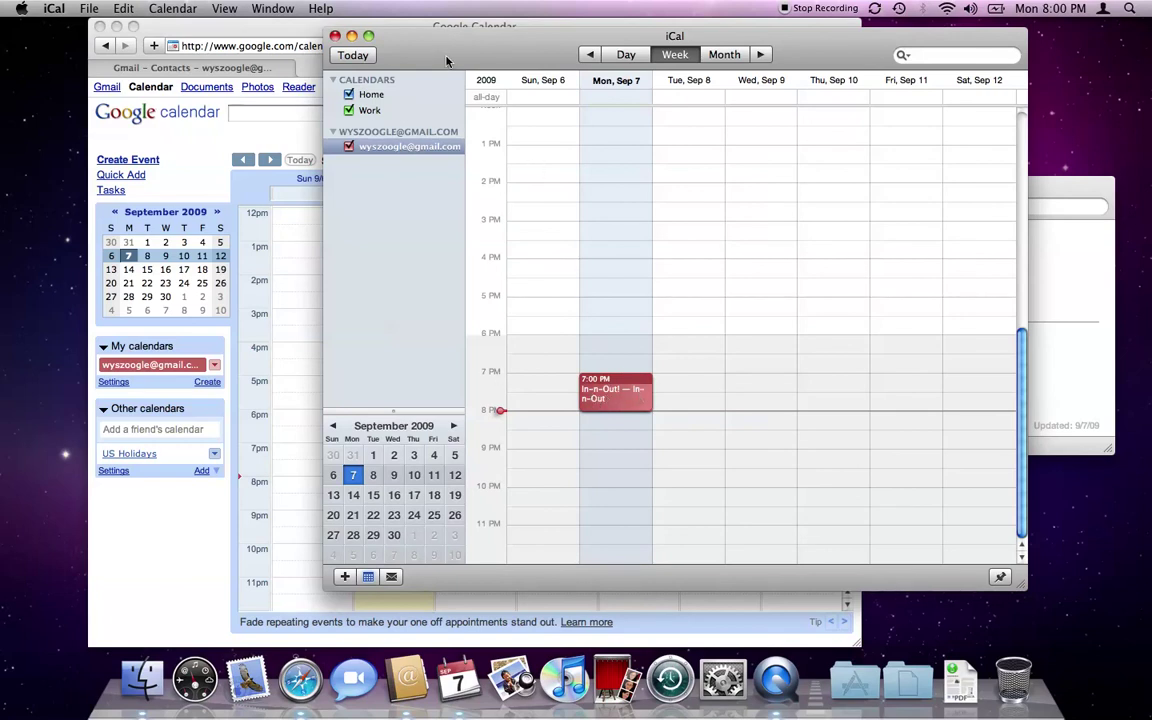
pyautogui.moveTo(443, 63); pyautogui.dragTo(519, 83)
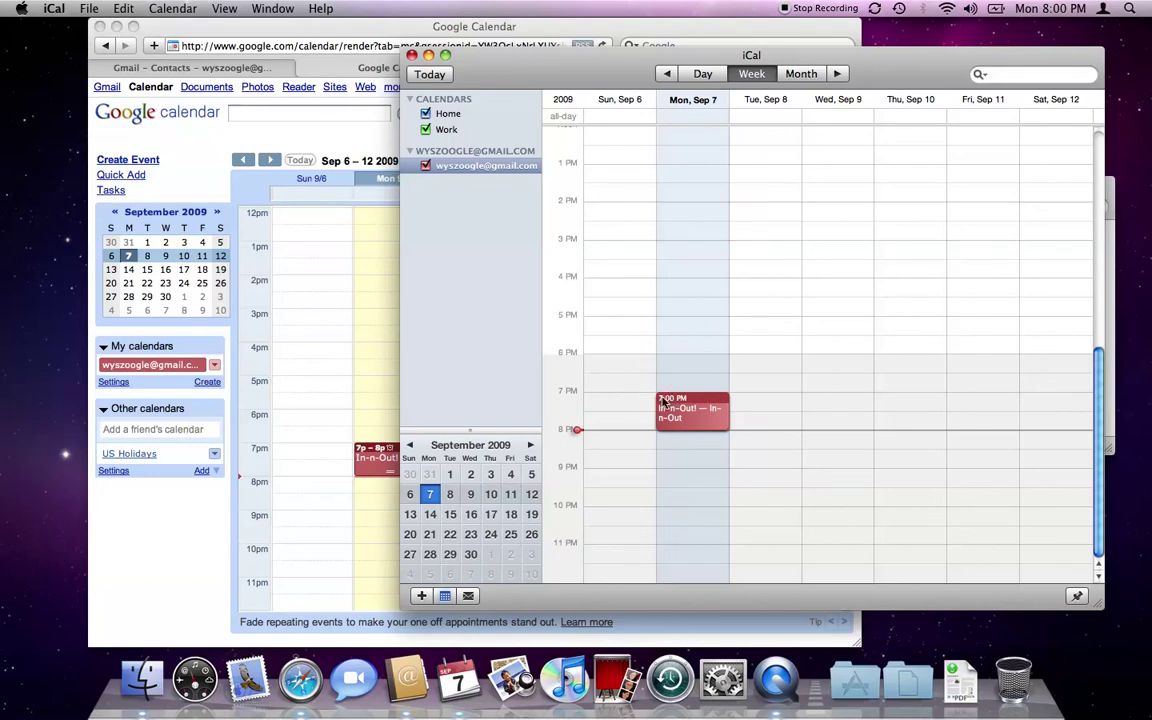
# Set Google Calendar's In-n-Out! event to repeat every weekday (Mon–Fri) and save it.
pyautogui.click(355, 391)
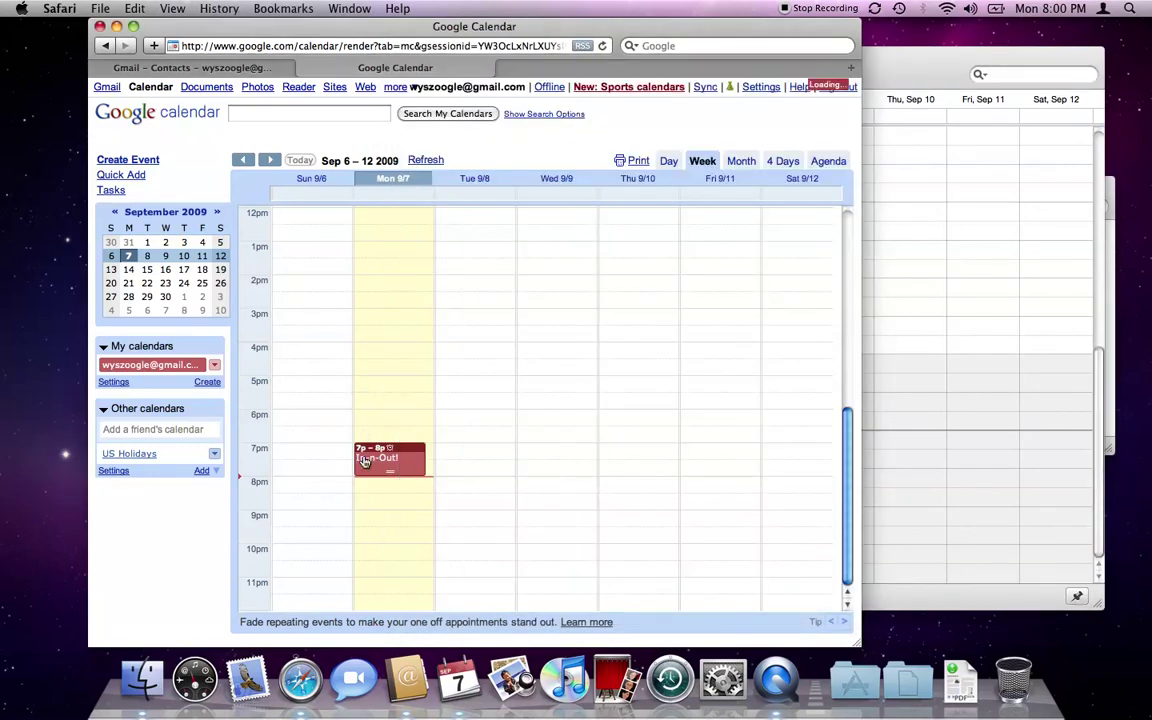
pyautogui.click(364, 461)
pyautogui.click(380, 250)
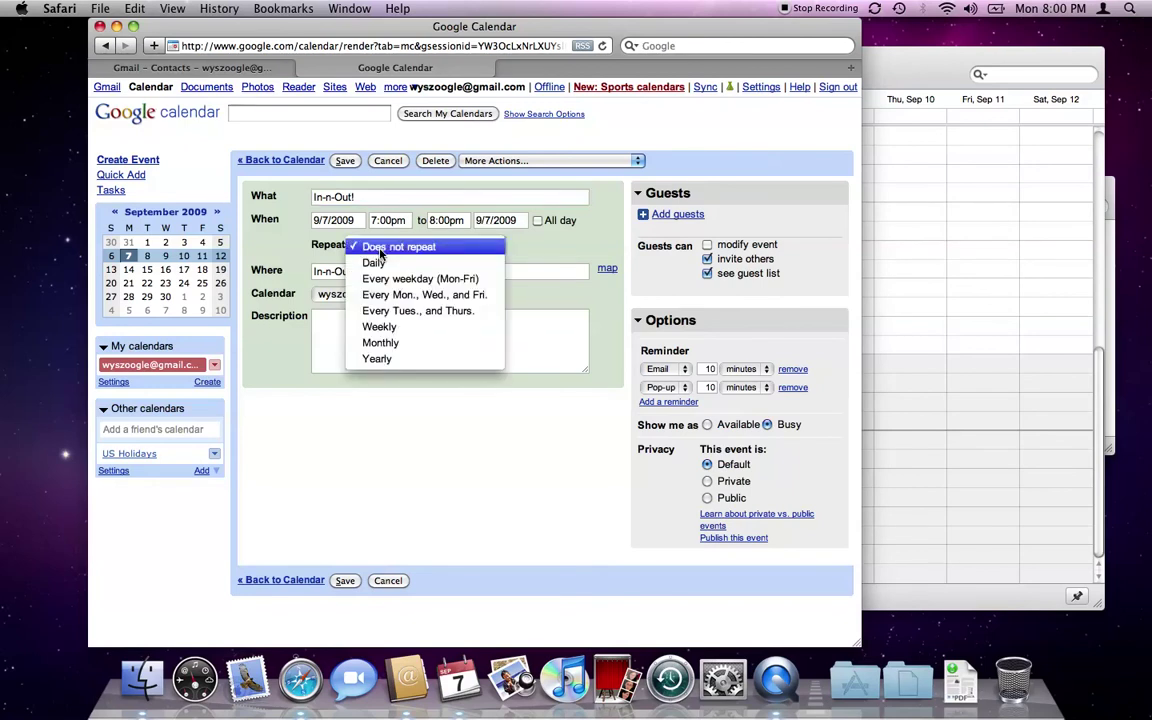
pyautogui.click(379, 278)
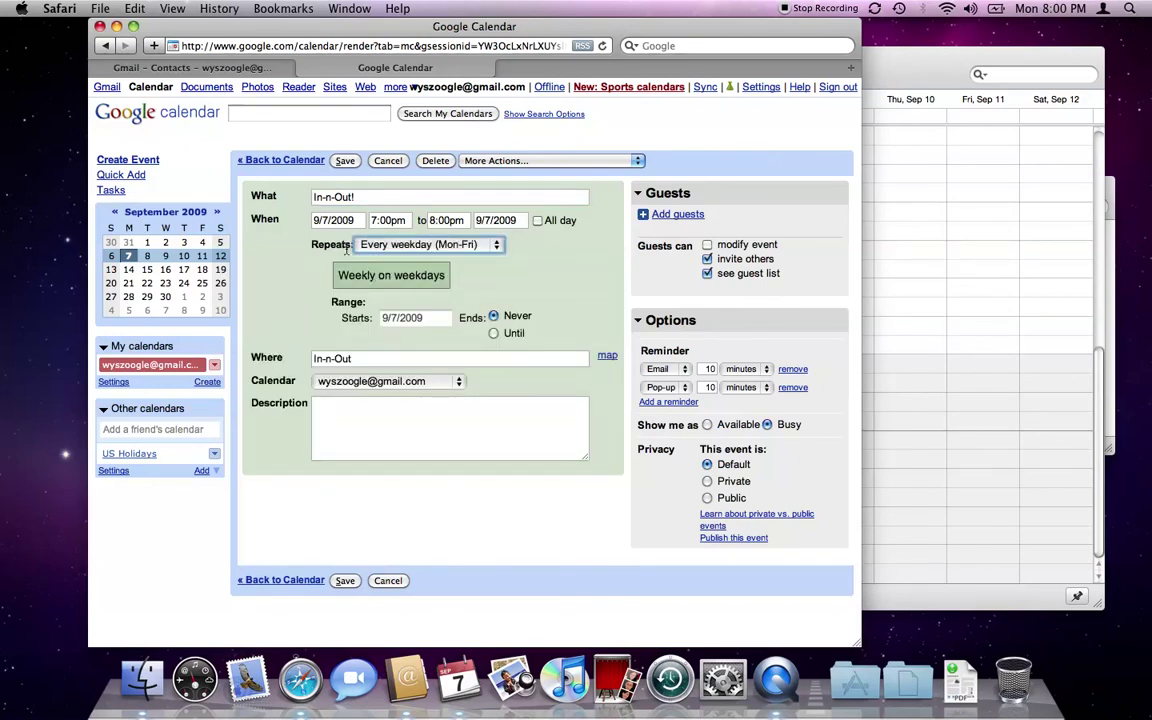
pyautogui.click(344, 160)
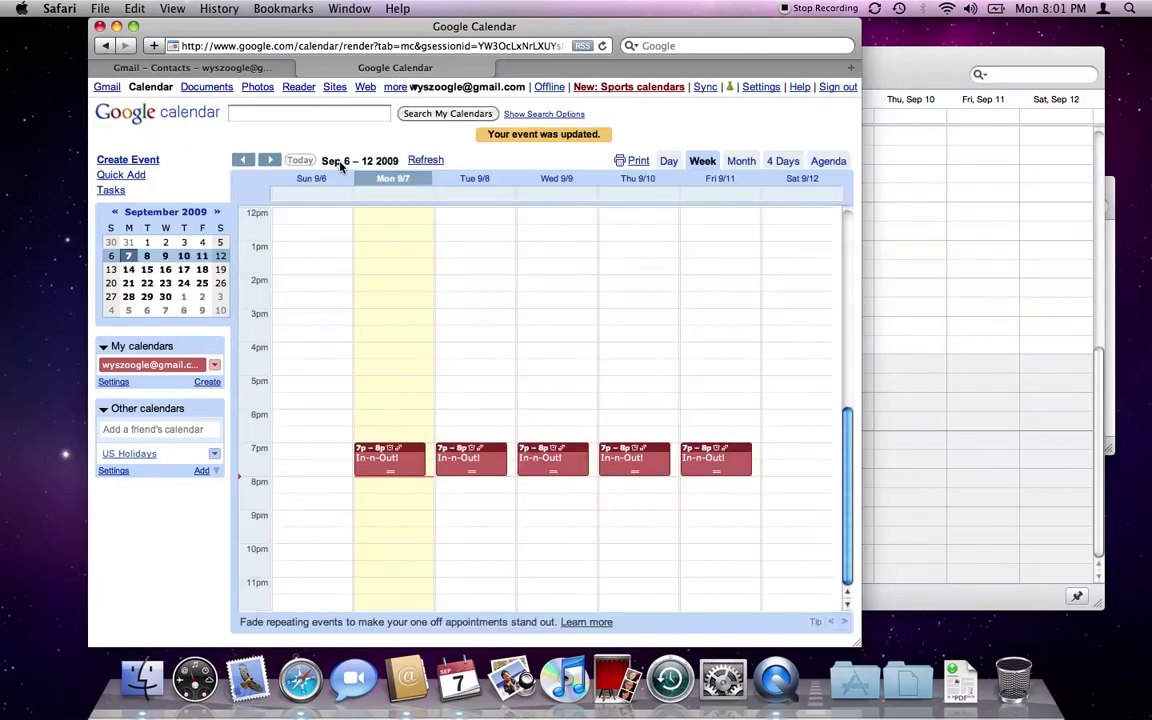
# Bring iCal back to the front and shift its window left.
pyautogui.click(984, 93)
pyautogui.moveTo(820, 59); pyautogui.dragTo(699, 58)
pyautogui.click(54, 8)
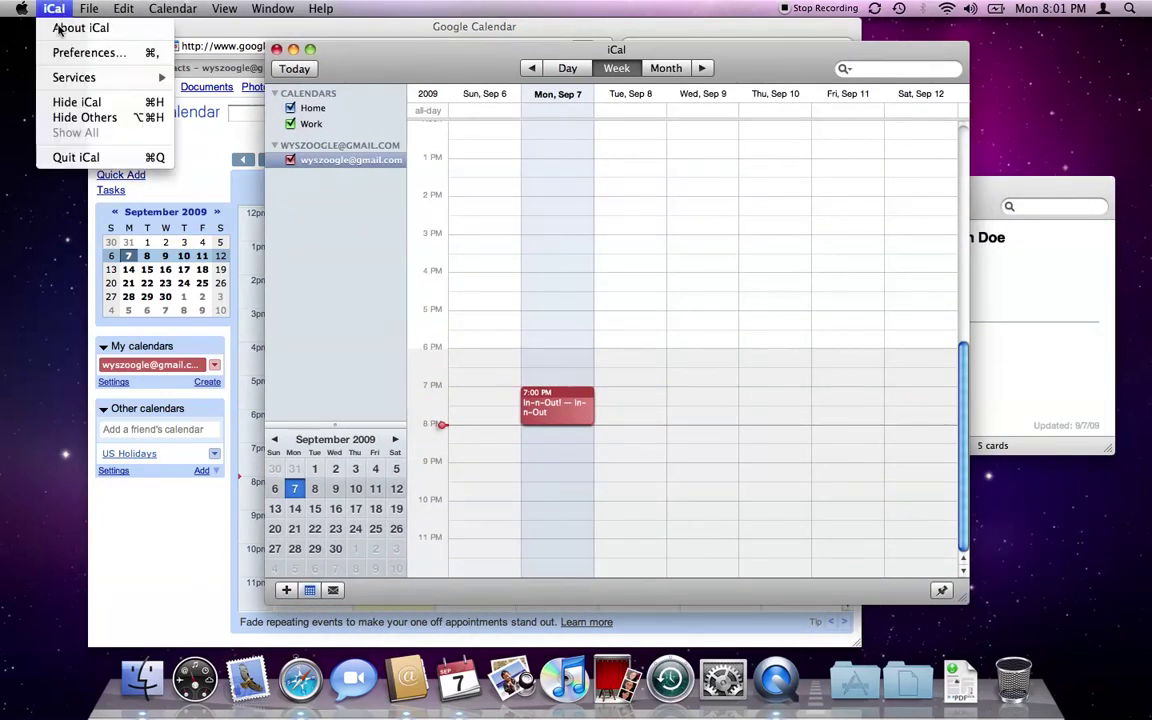
# Make iCal refresh calendars every minute, sync now, then bring Google Calendar forward.
pyautogui.click(85, 54)
pyautogui.click(618, 265)
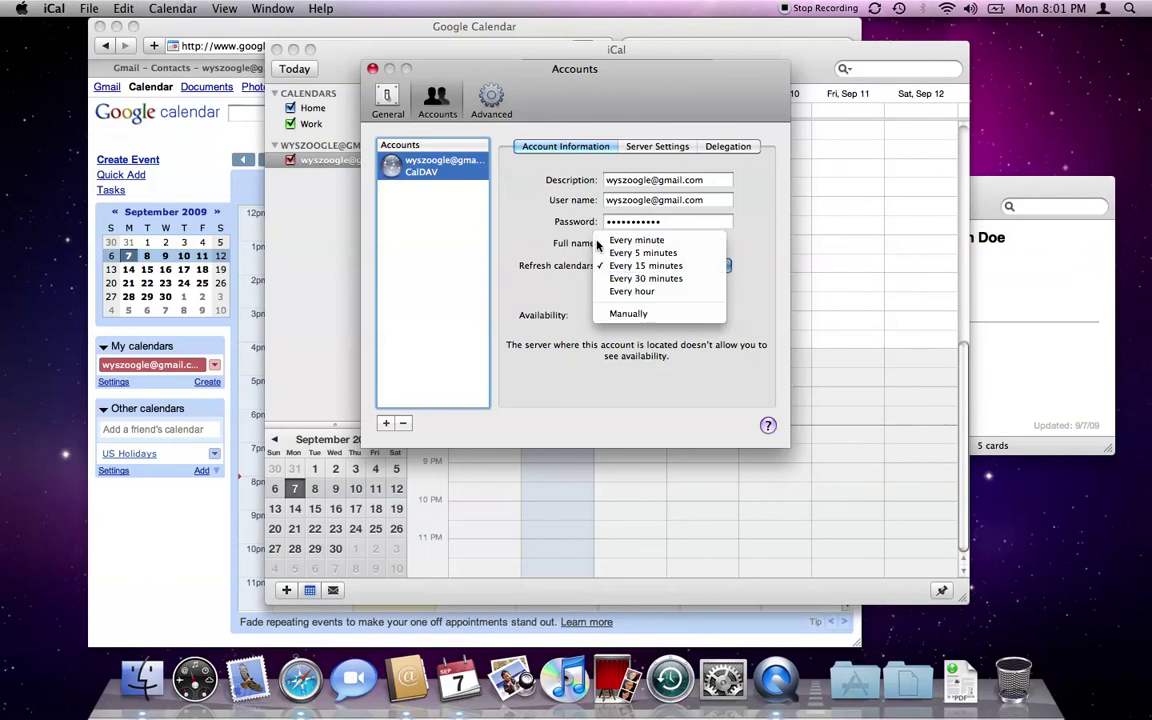
pyautogui.click(636, 240)
pyautogui.click(372, 70)
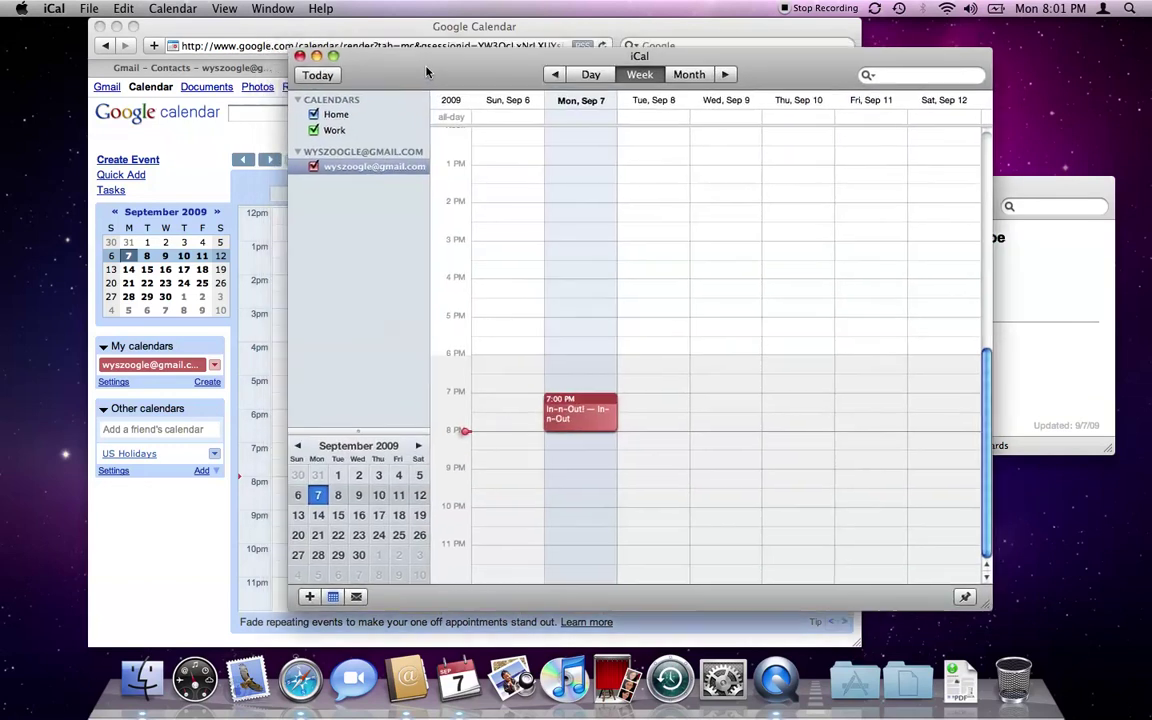
pyautogui.press('super+r')
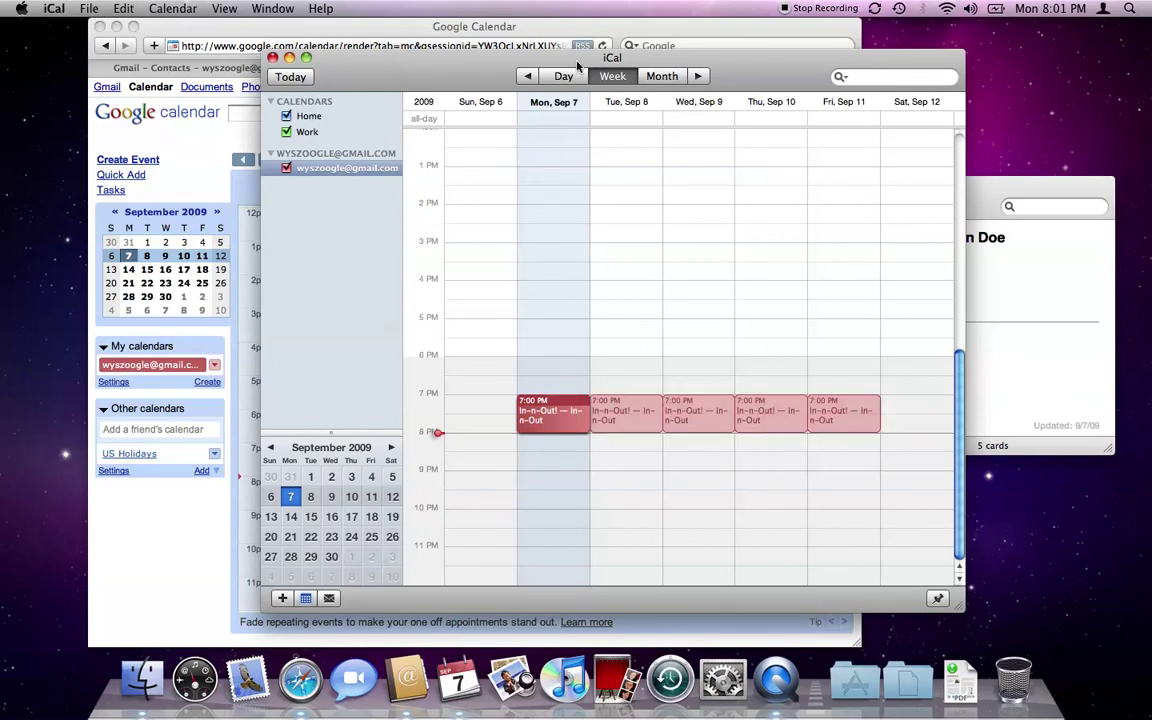
pyautogui.moveTo(410, 66); pyautogui.dragTo(451, 70)
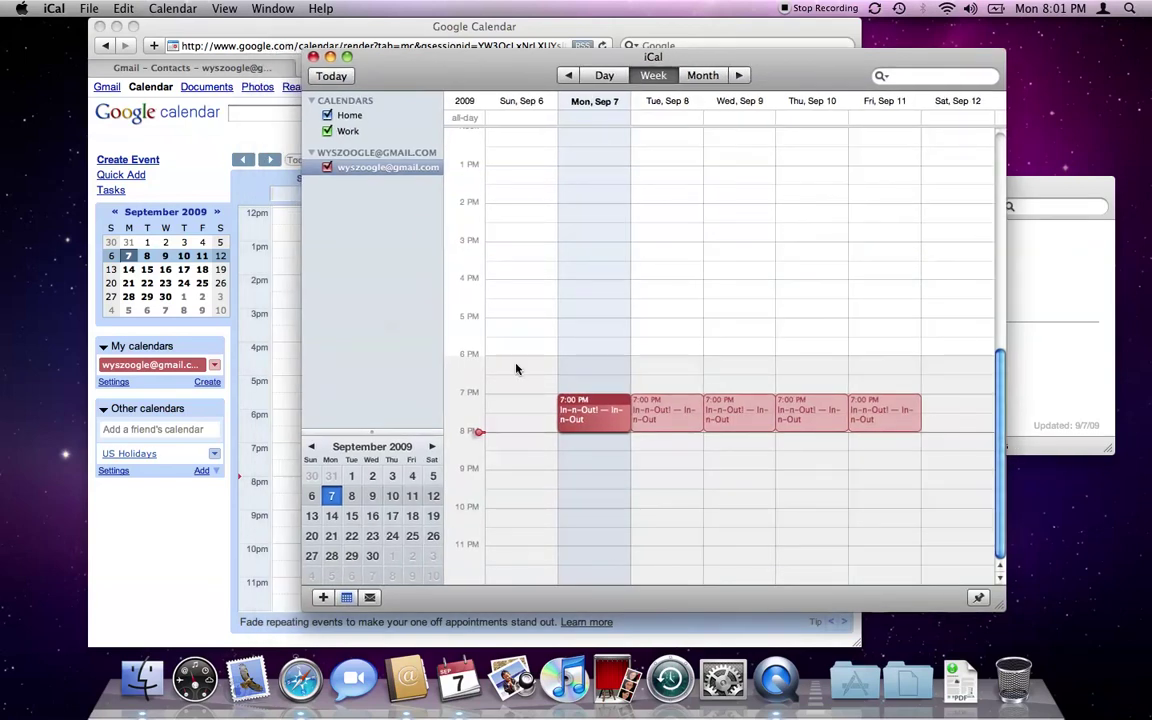
pyautogui.click(136, 543)
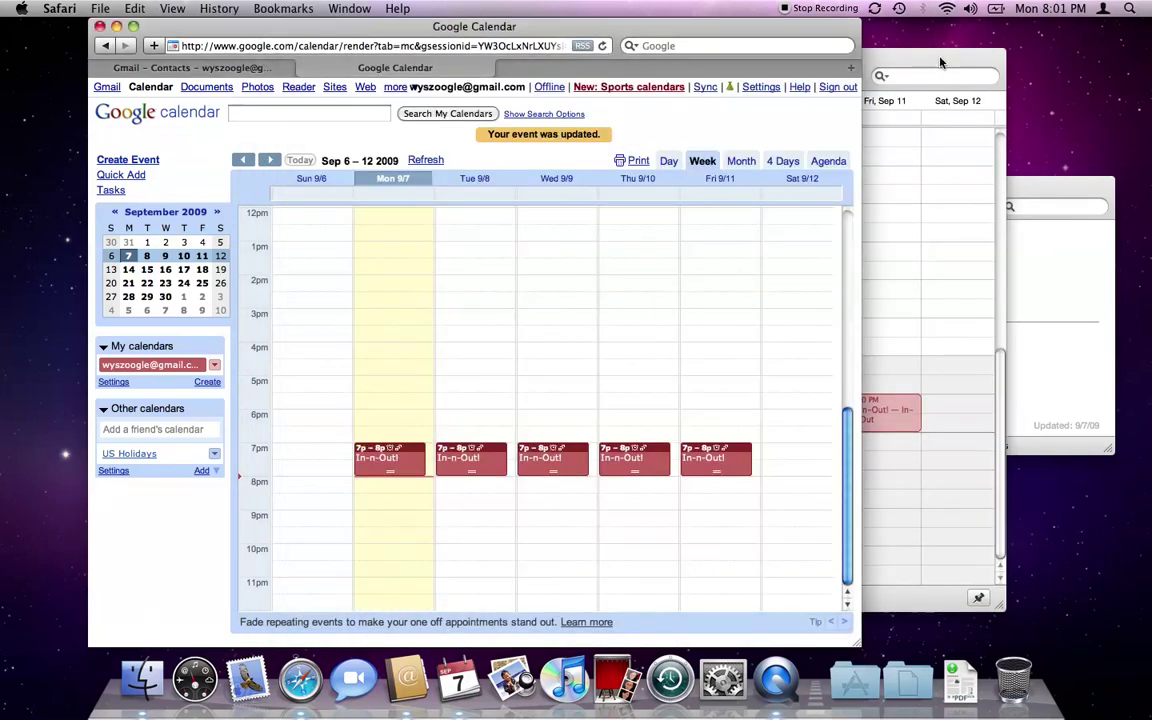
# Delete all occurrences of the In-n-Out! event in iCal, then return to Google Calendar.
pyautogui.click(952, 50)
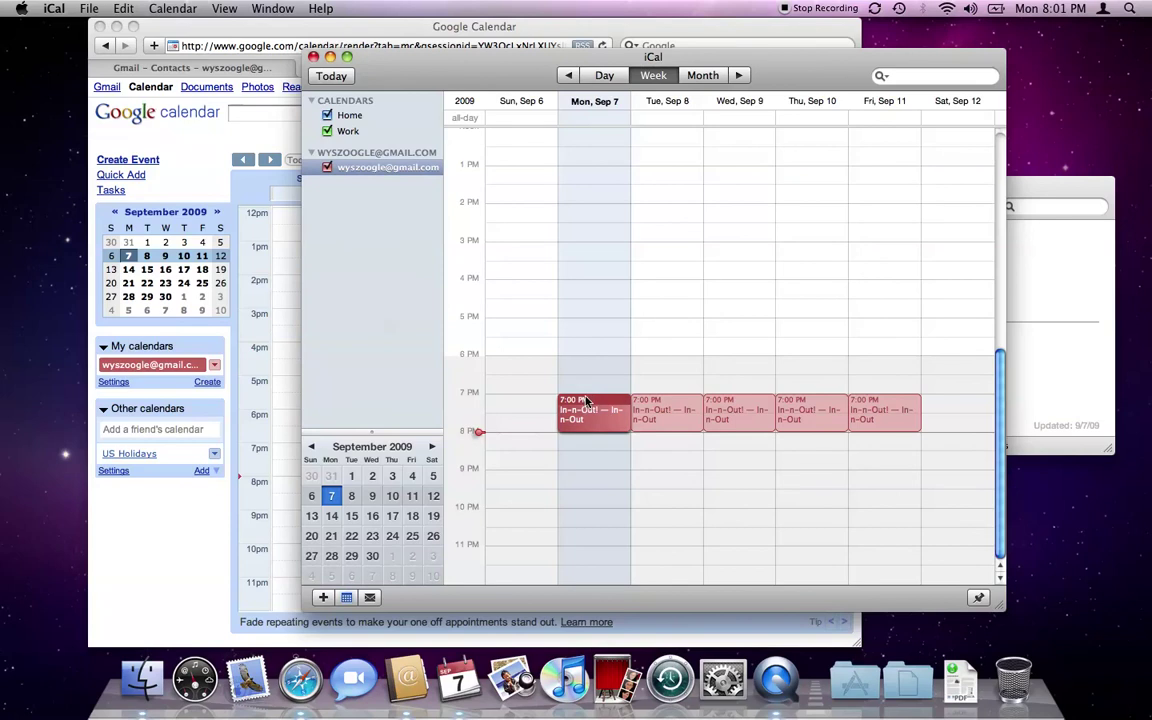
pyautogui.press('Delete')
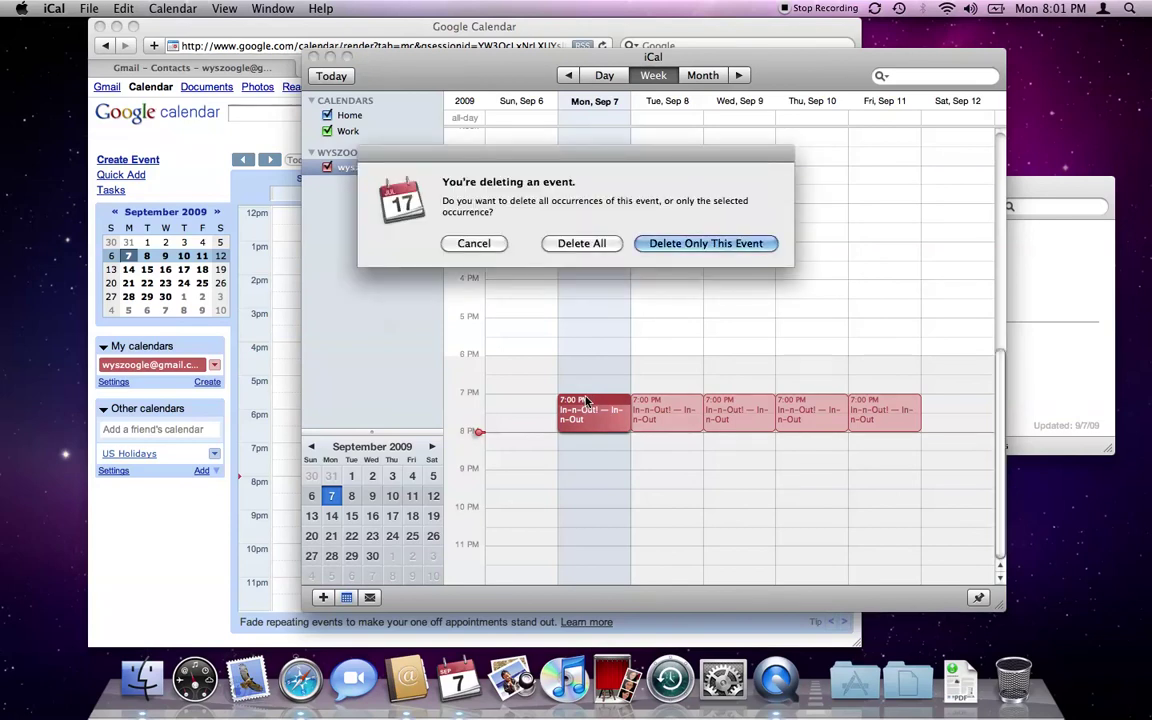
pyautogui.click(561, 245)
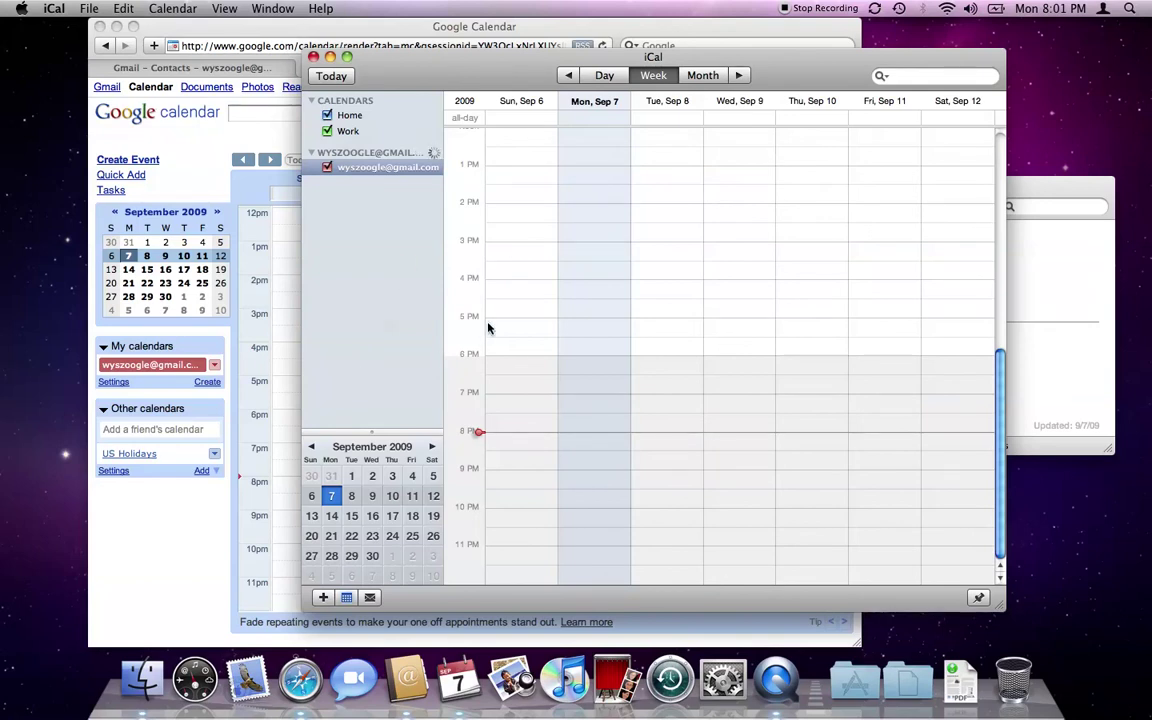
pyautogui.click(127, 548)
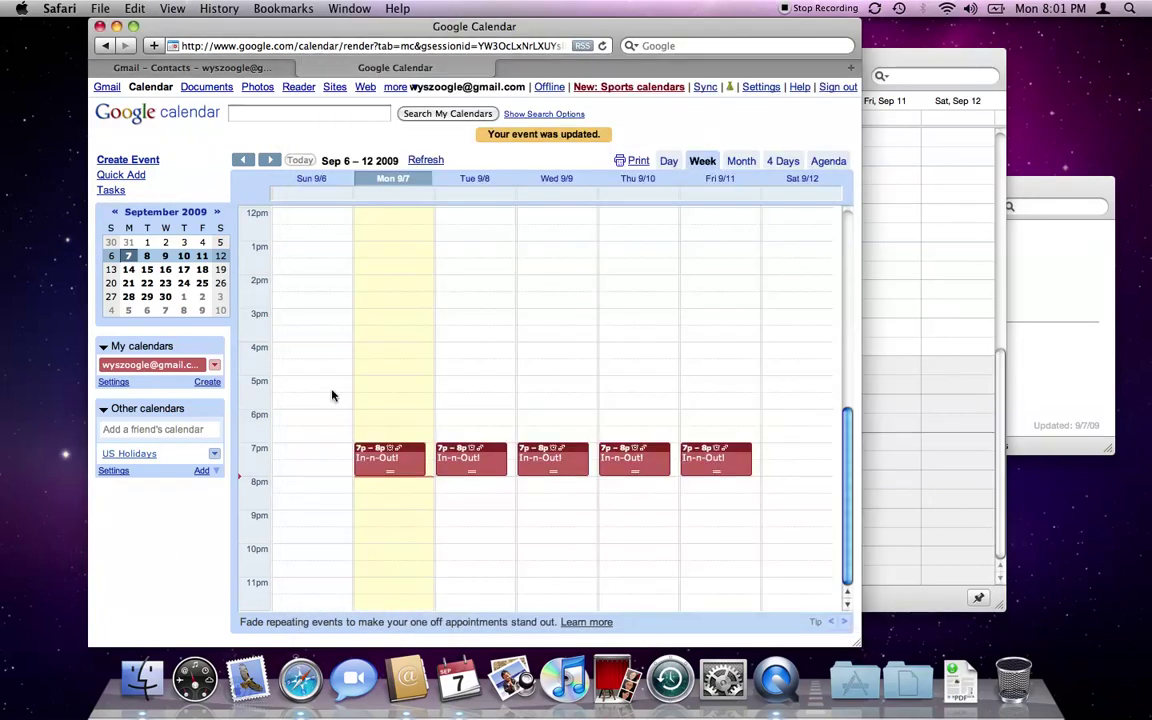
# Refresh Google Calendar's Sep 6–12 week so the deleted In-n-Out! events vanish.
pyautogui.click(423, 160)
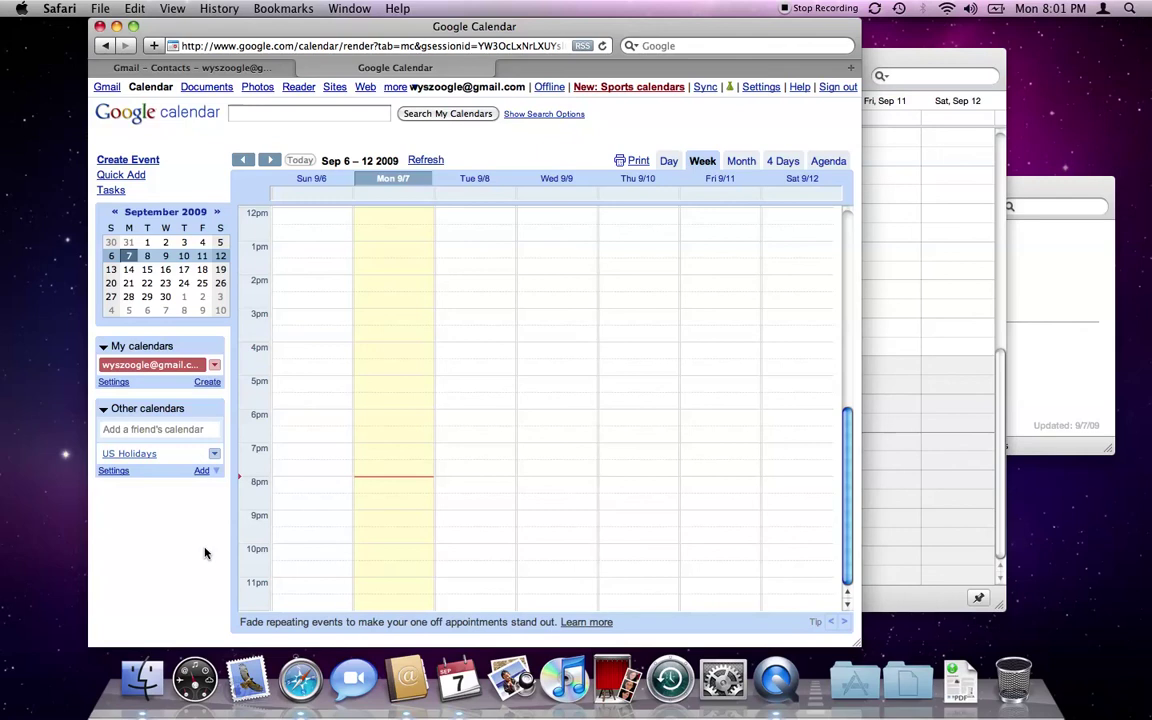
# Launch Mail and create an account with the Gmail address and its password.
pyautogui.click(248, 675)
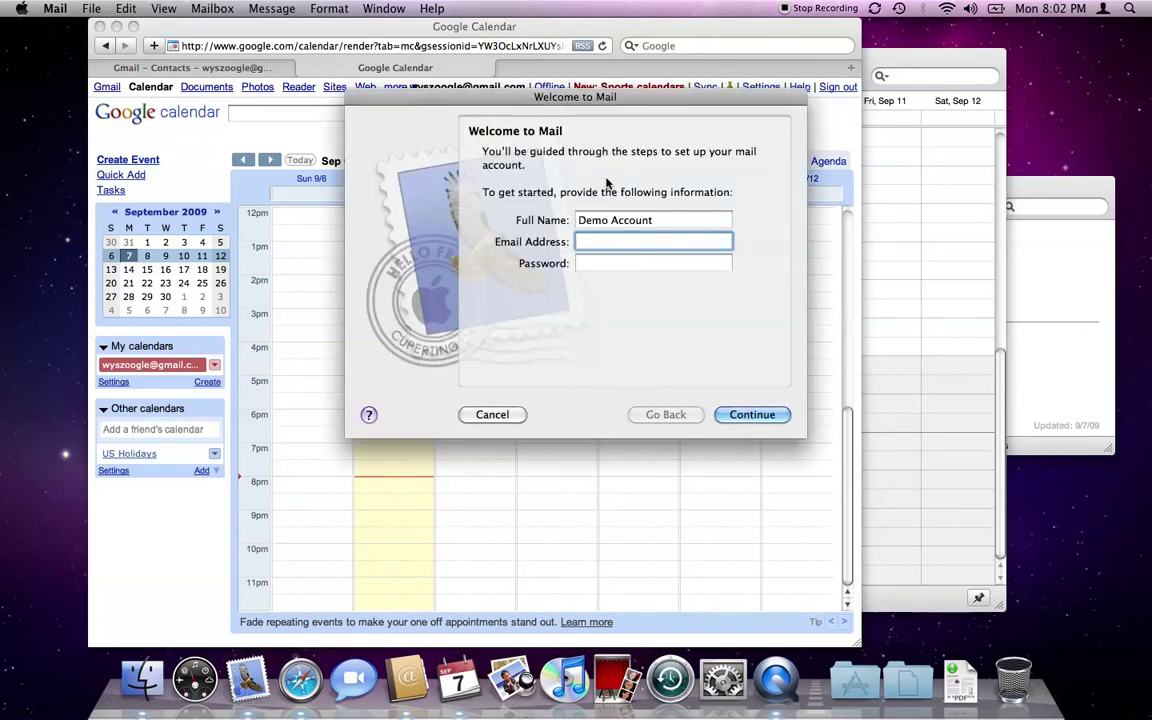
pyautogui.press('Tab')
pyautogui.write('***********')
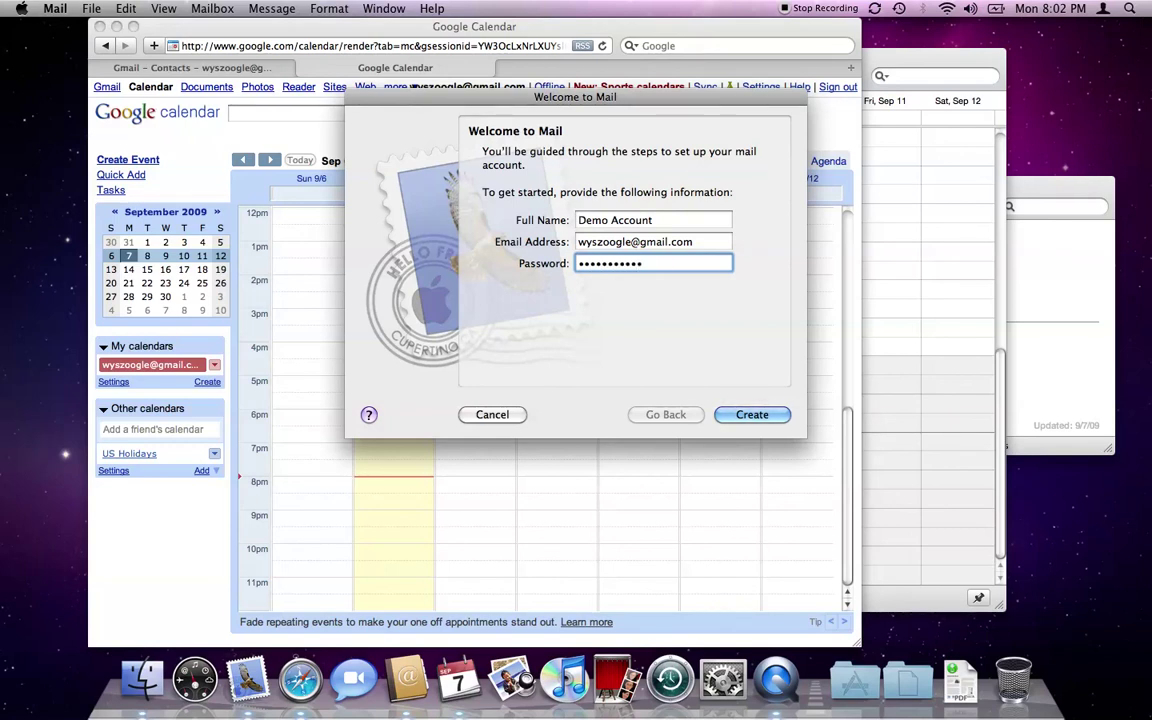
pyautogui.click(735, 414)
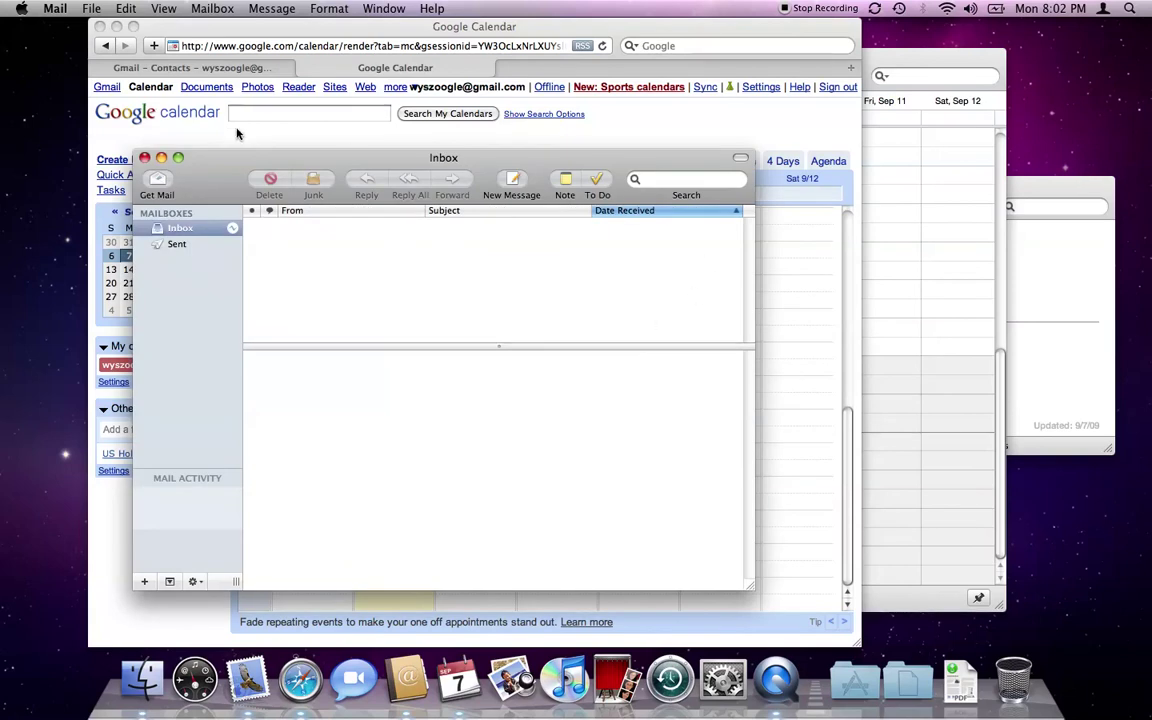
# Fetch mail so the Inbox gets 3 Gmail Team messages plus Personal, Receipts, Travel, Work folders.
pyautogui.moveTo(201, 154); pyautogui.dragTo(379, 60)
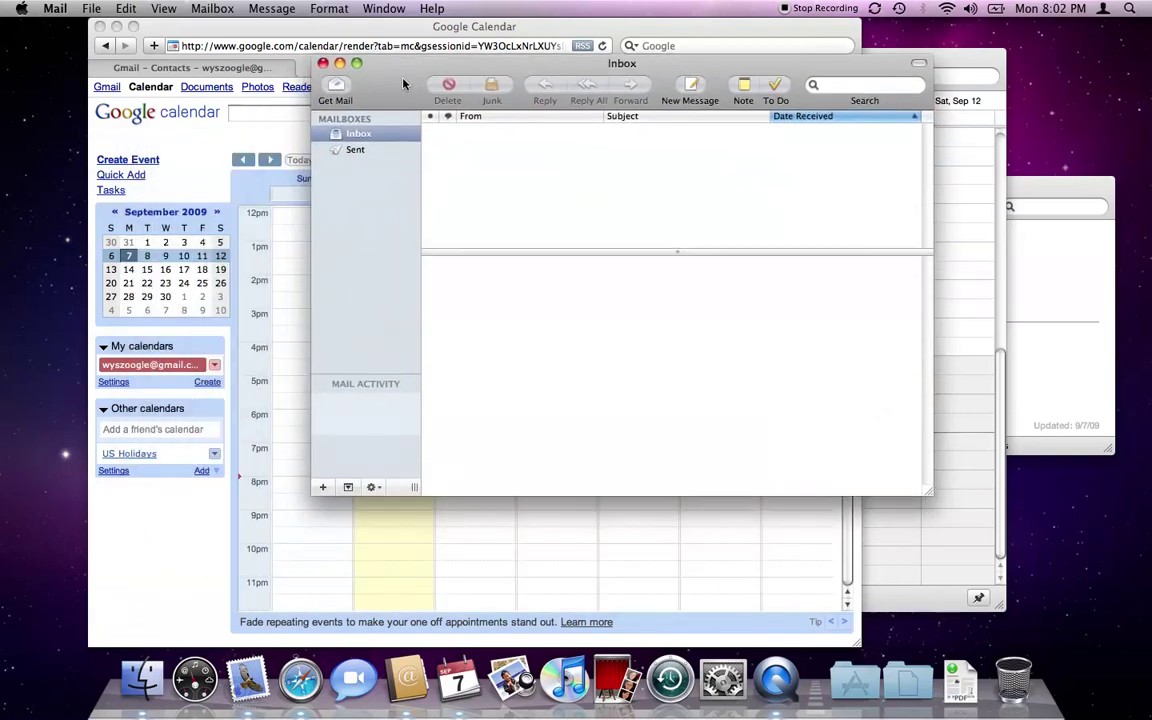
pyautogui.click(340, 90)
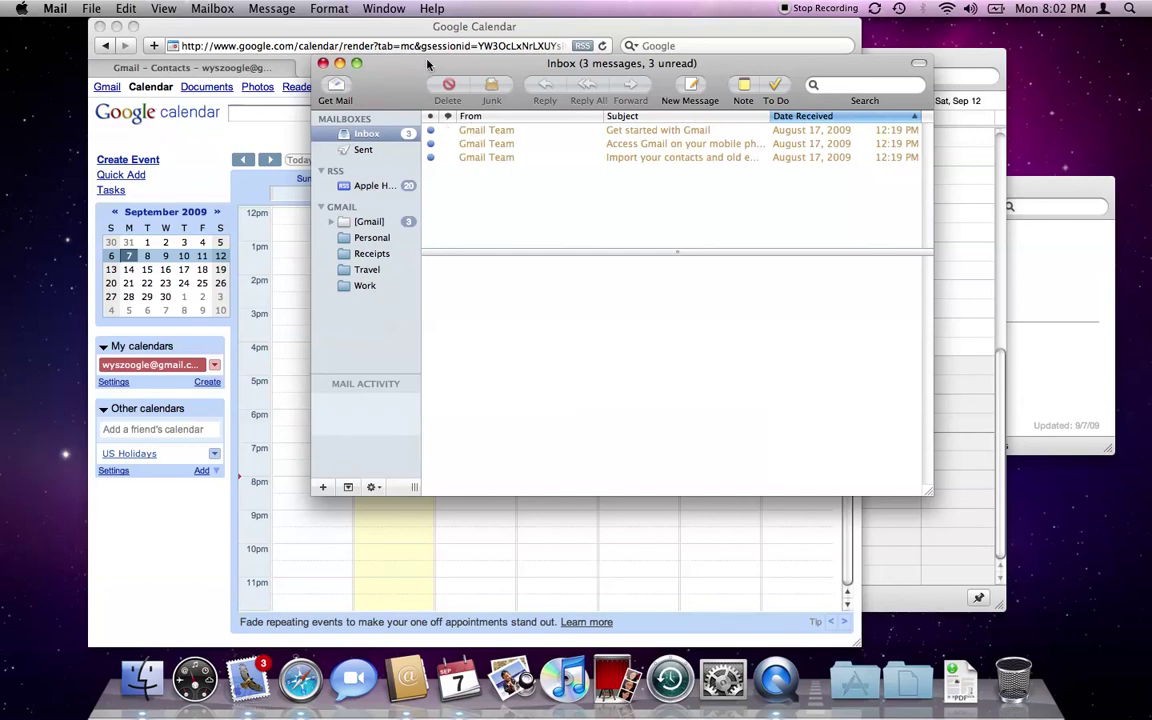
pyautogui.moveTo(377, 95); pyautogui.dragTo(406, 114)
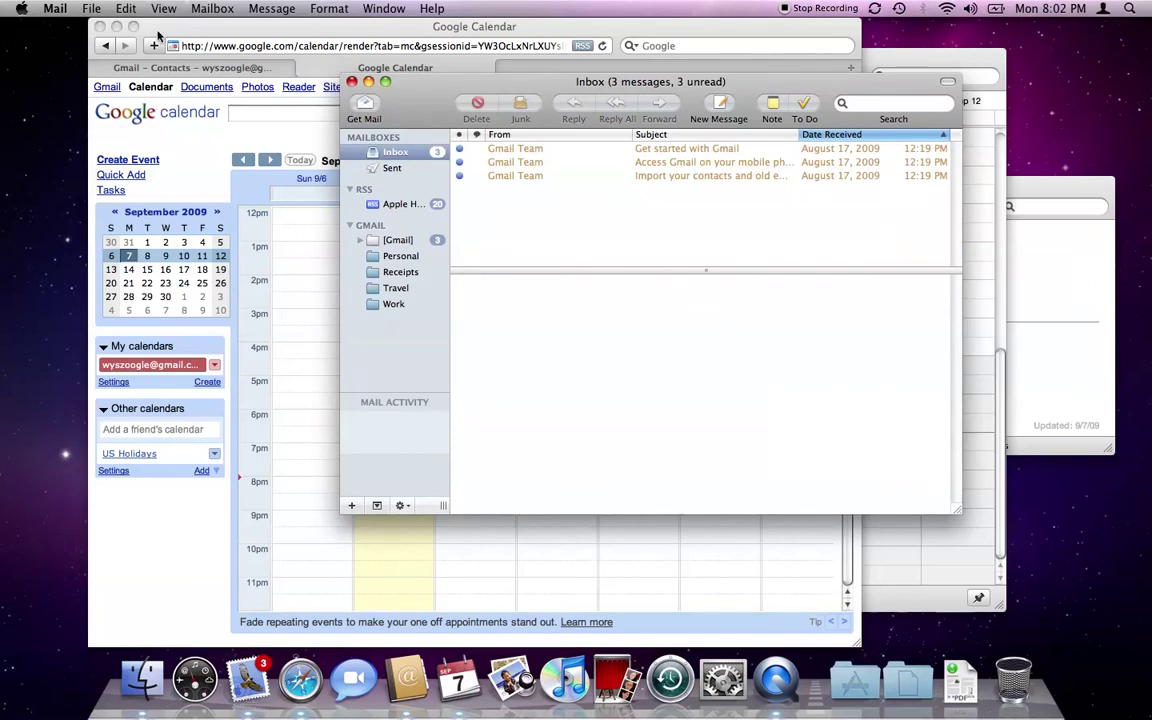
pyautogui.click(50, 8)
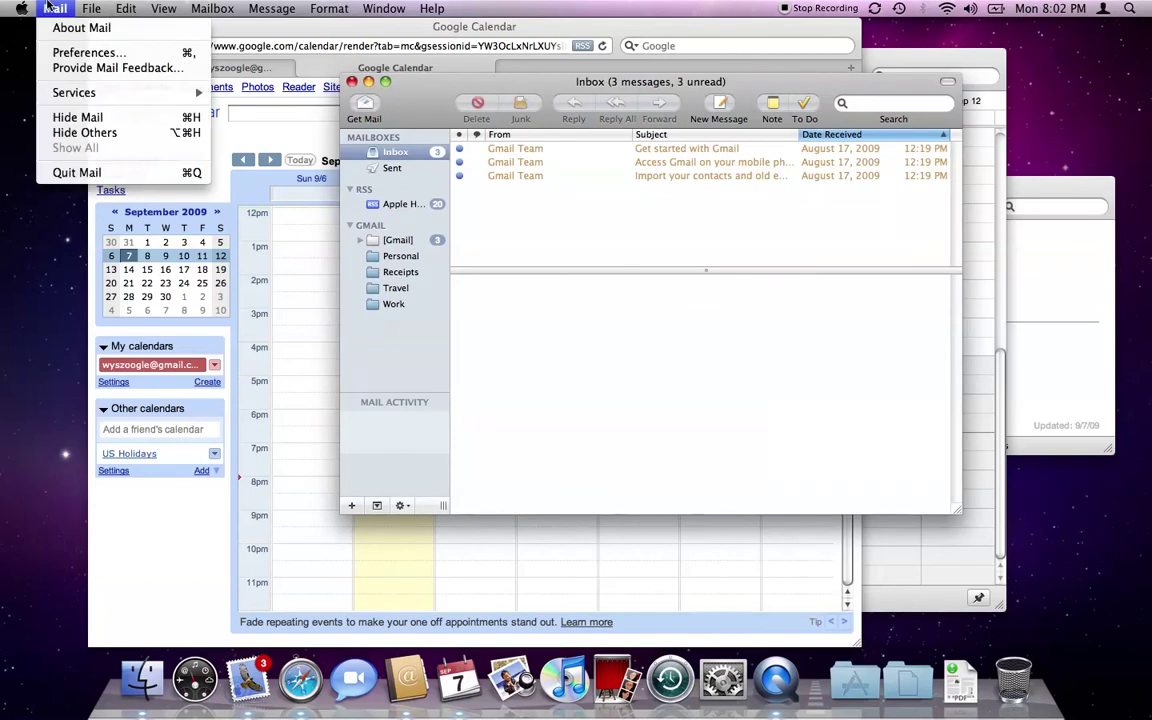
pyautogui.click(60, 52)
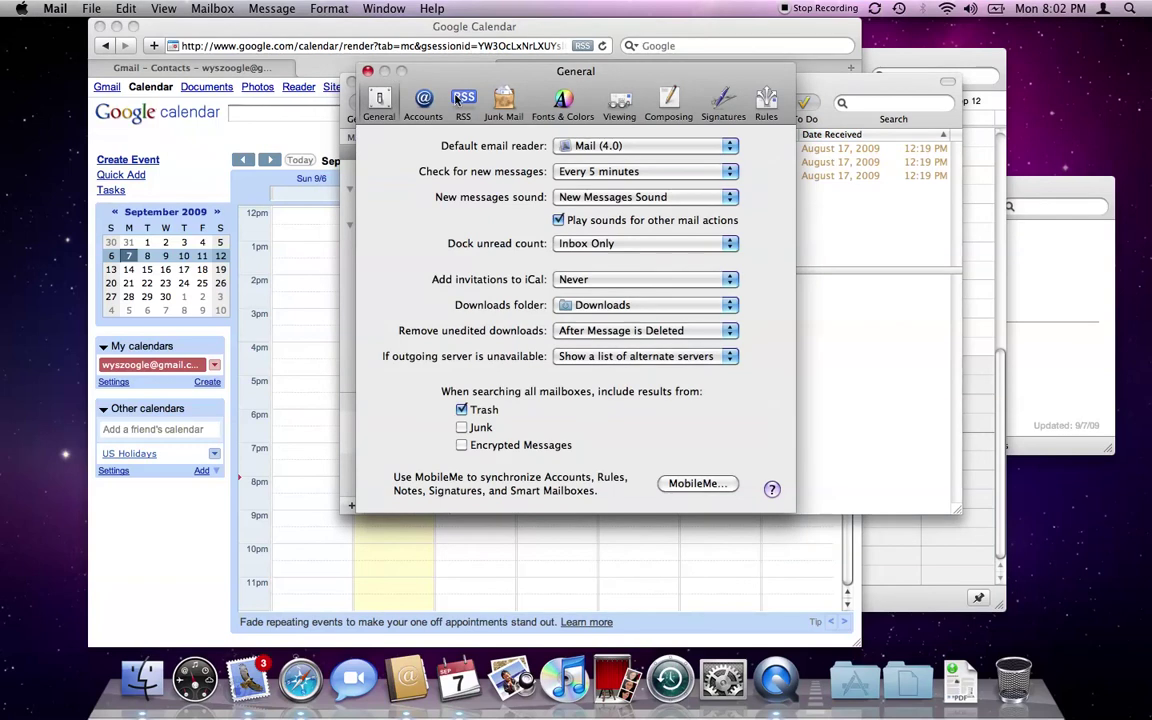
pyautogui.click(422, 104)
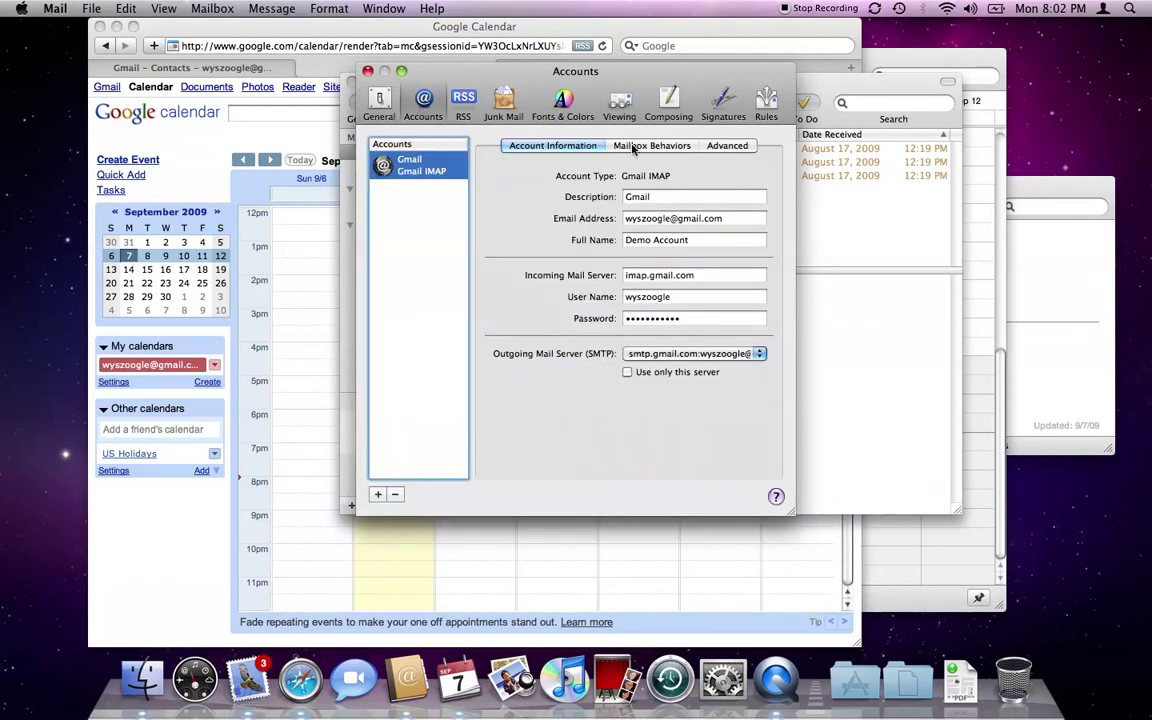
pyautogui.click(640, 146)
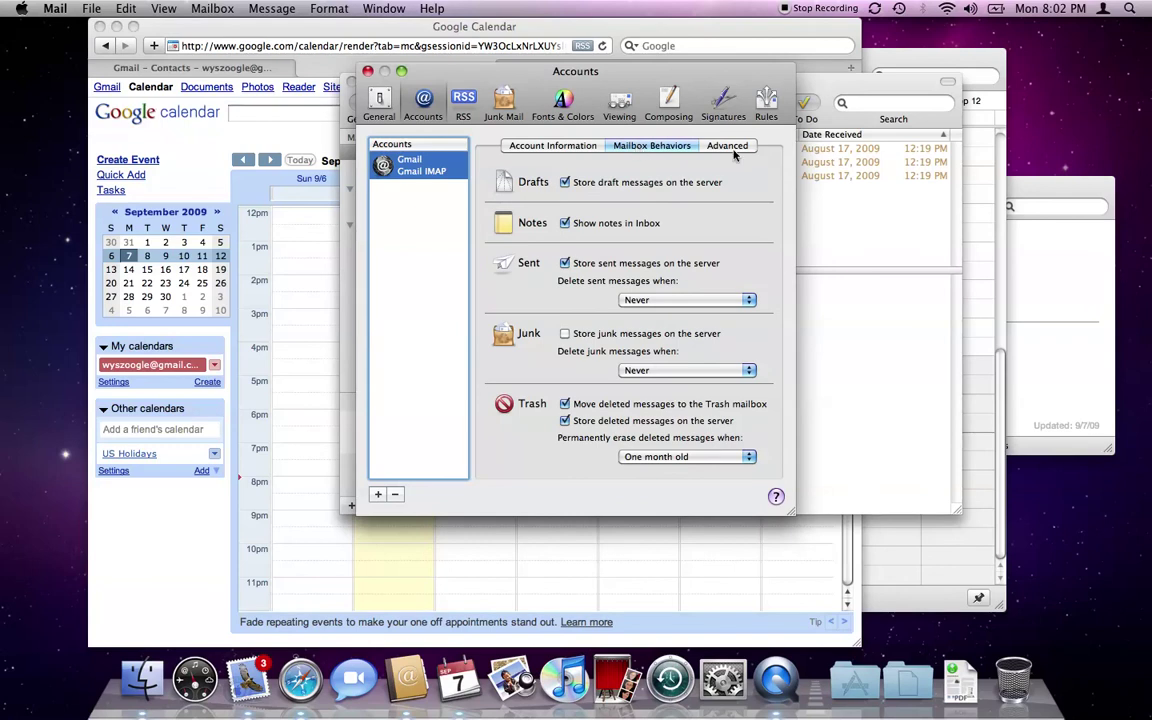
pyautogui.click(729, 148)
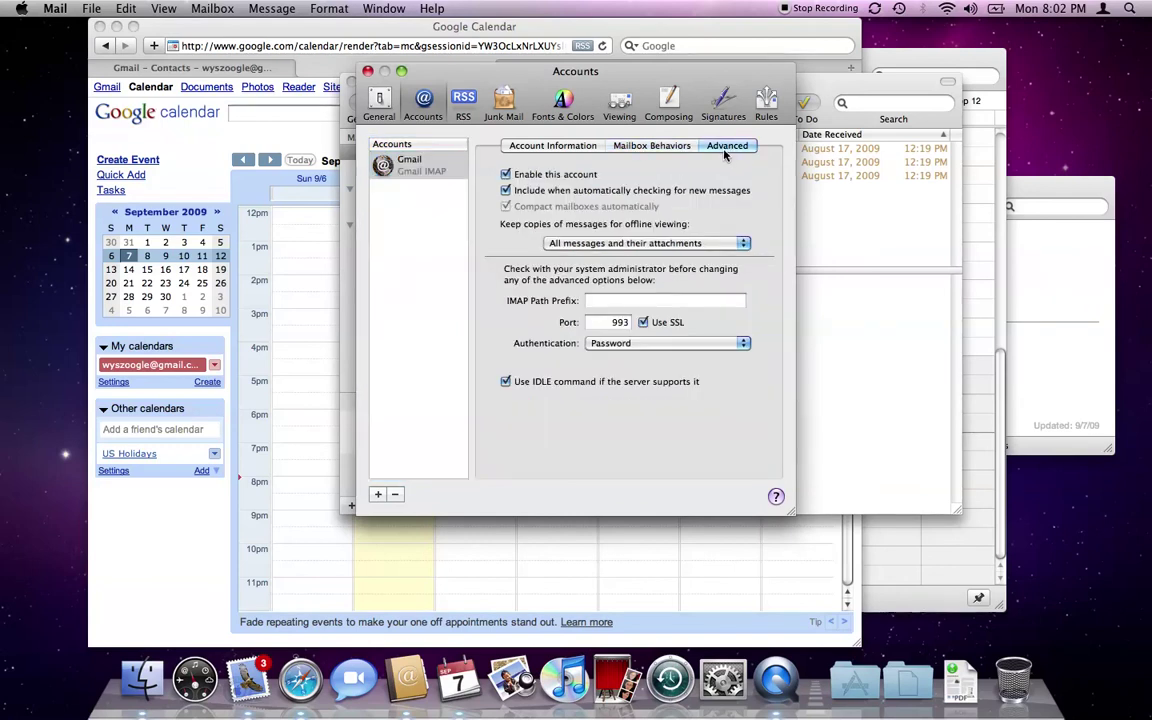
pyautogui.click(500, 143)
pyautogui.click(368, 72)
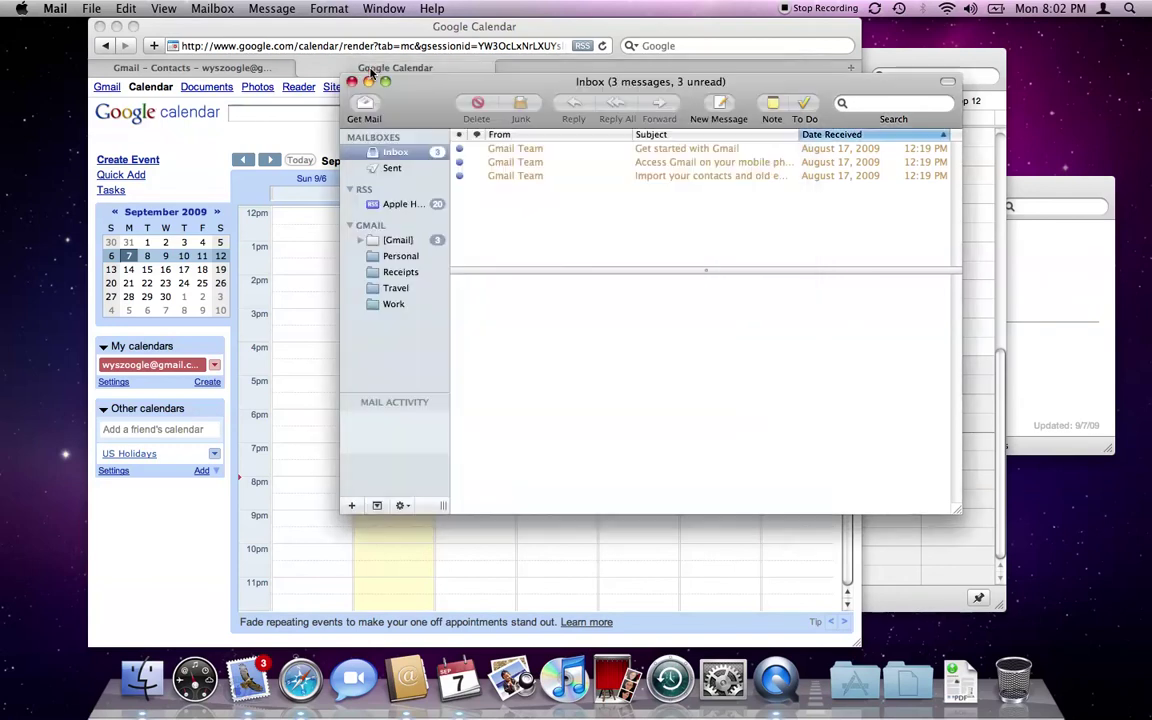